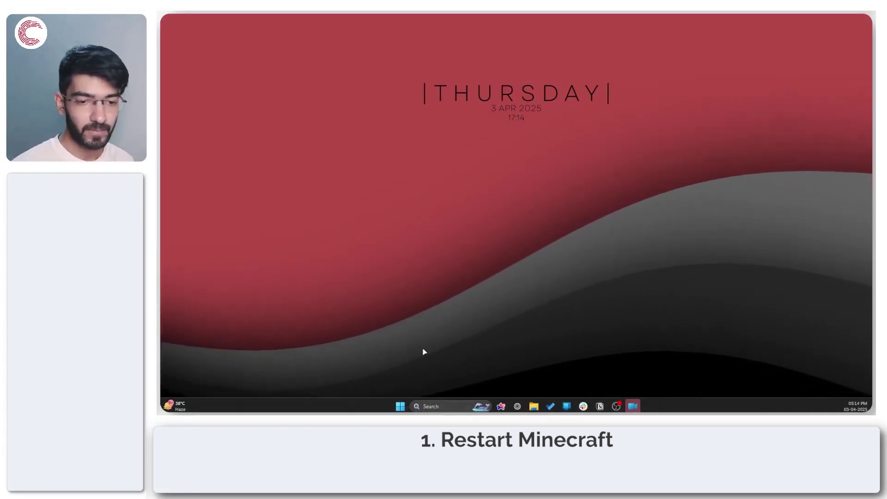
Step: Launch Task Manager, centre it on the desktop and enlarge it to show more processes
{"action": "right_click", "coordinate": [400, 407]}
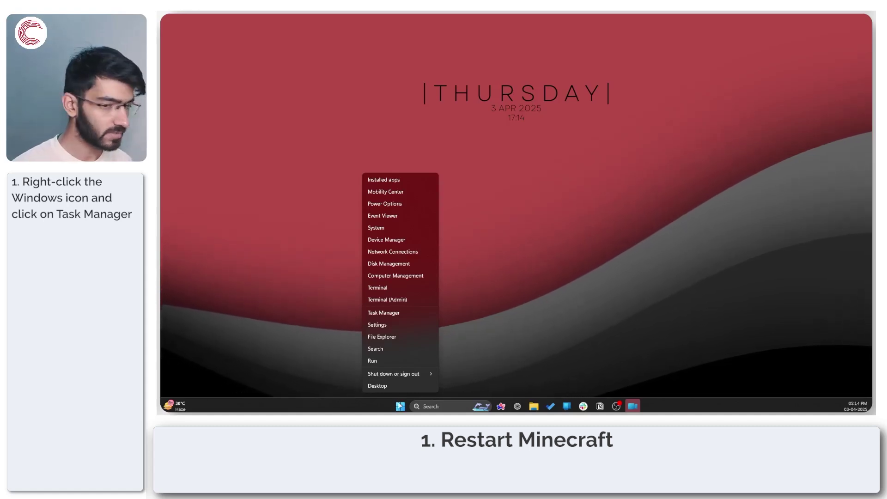
{"action": "left_click", "coordinate": [391, 313]}
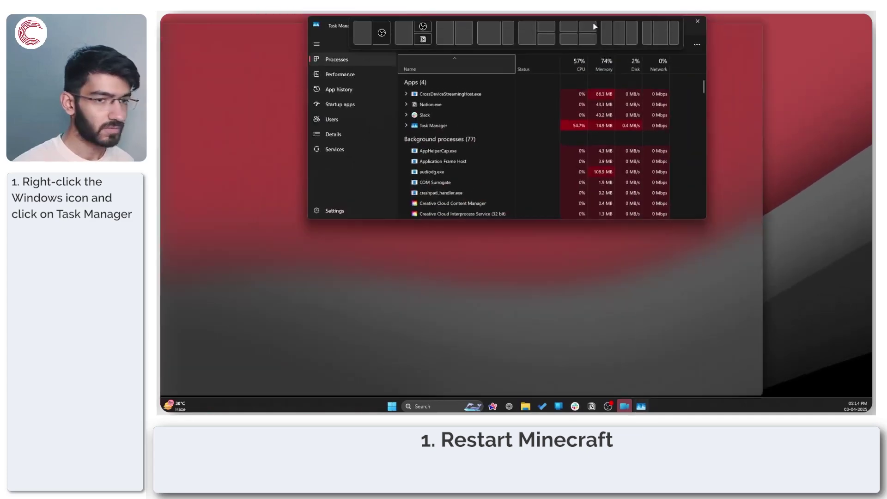
{"action": "left_click_drag", "start_coordinate": [594, 26], "coordinate": [565, 84]}
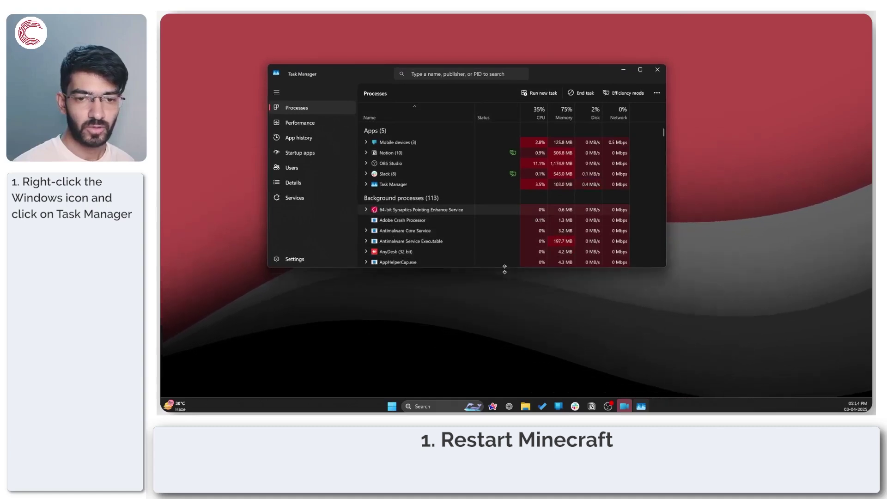
{"action": "left_click_drag", "start_coordinate": [503, 267], "coordinate": [503, 317]}
Step: Browse the process list, selecting Mobile devices, Creative Cloud Content Manager and LGHUB Agent
{"action": "scroll", "coordinate": [398, 218], "scroll_direction": "down", "scroll_amount": 2}
{"action": "scroll", "coordinate": [402, 157], "scroll_direction": "up", "scroll_amount": 2}
{"action": "left_click", "coordinate": [406, 142]}
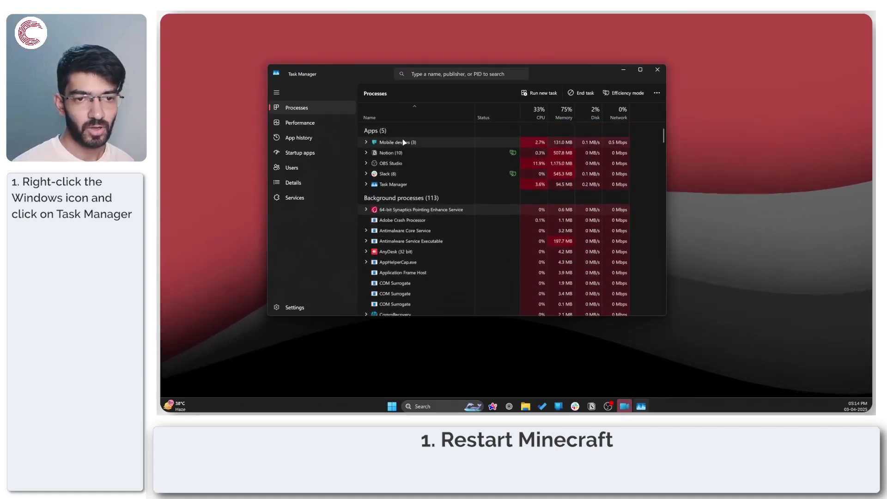
{"action": "scroll", "coordinate": [407, 176], "scroll_direction": "down", "scroll_amount": 3}
{"action": "left_click", "coordinate": [406, 251]}
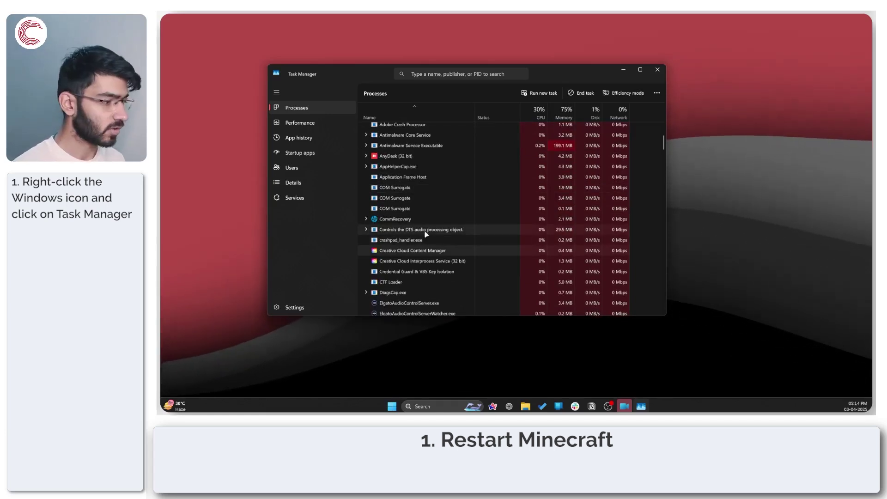
{"action": "key", "text": "m"}
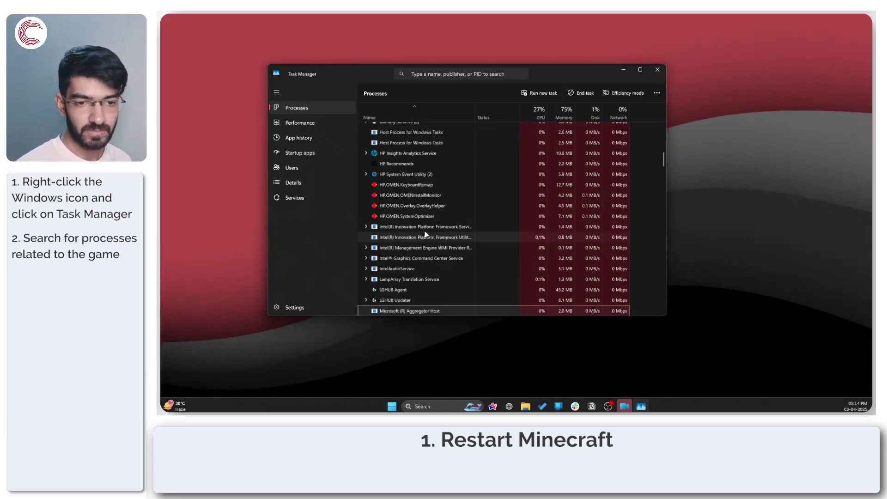
{"action": "scroll", "coordinate": [455, 238], "scroll_direction": "down", "scroll_amount": 3}
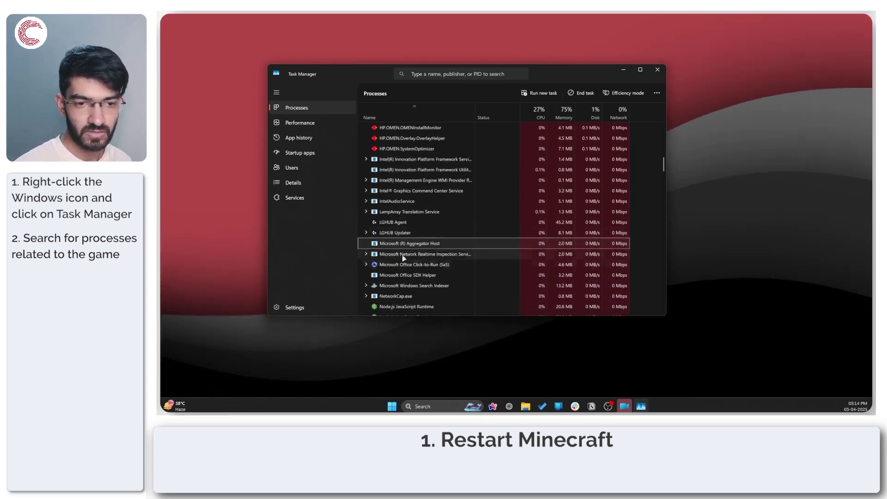
{"action": "scroll", "coordinate": [429, 240], "scroll_direction": "down", "scroll_amount": 2}
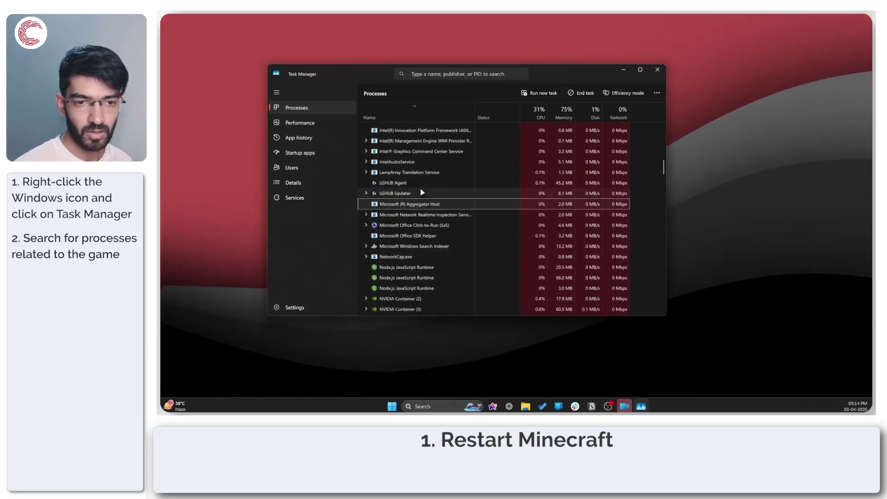
{"action": "scroll", "coordinate": [426, 231], "scroll_direction": "down", "scroll_amount": 1}
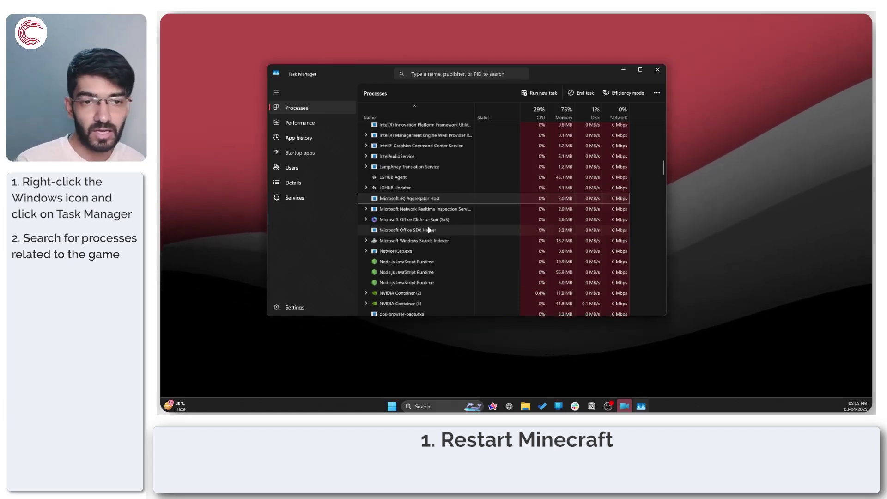
{"action": "left_click", "coordinate": [411, 176]}
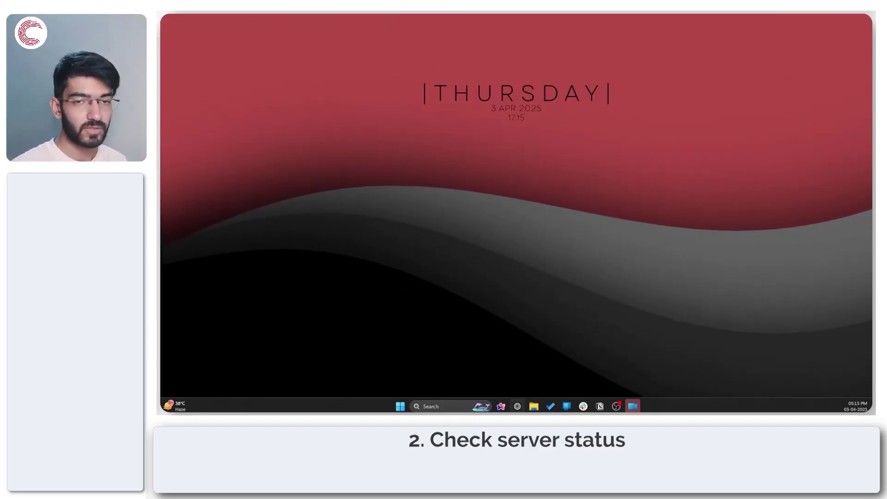
Step: Switch to Firefox and search the web for 'Minecraft server status'
{"action": "key", "text": "alt+Tab"}
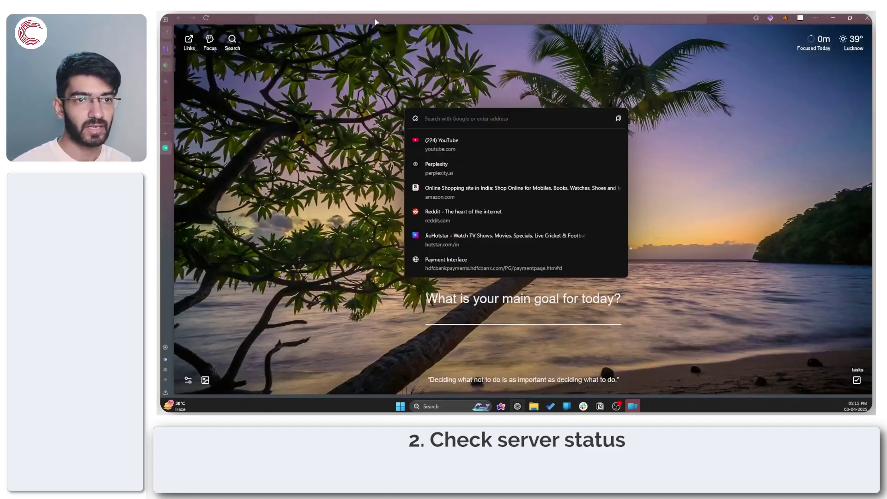
{"action": "type", "text": "Min"}
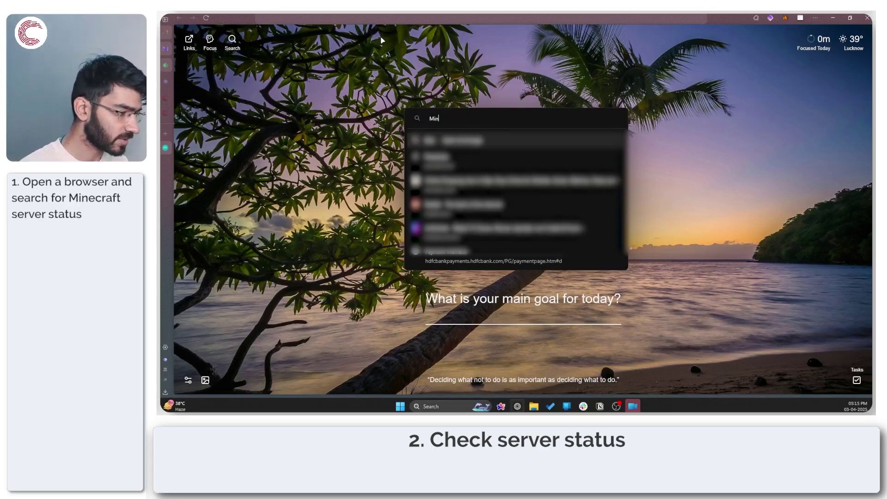
{"action": "type", "text": "ecraft server st"}
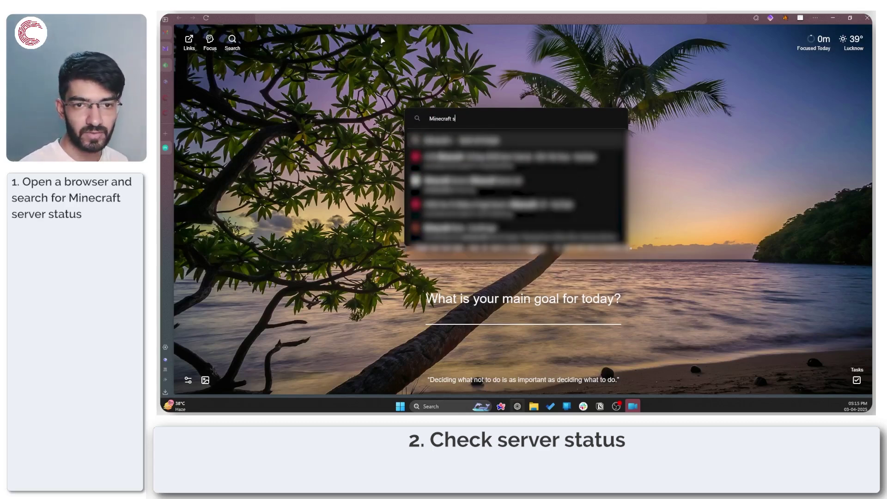
{"action": "type", "text": "atus"}
{"action": "key", "text": "Return"}
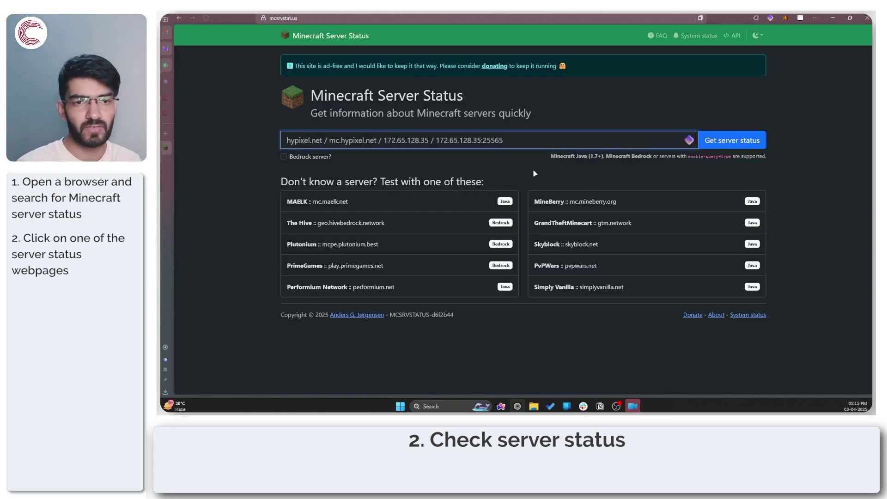
Step: On mcsrvstat.us, untick Bedrock server, then go back to the search results
{"action": "left_click", "coordinate": [500, 165]}
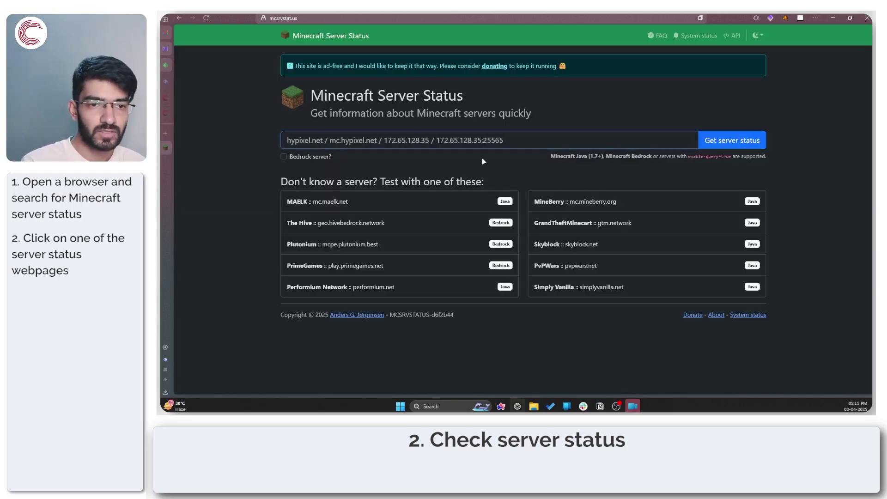
{"action": "left_click", "coordinate": [508, 142]}
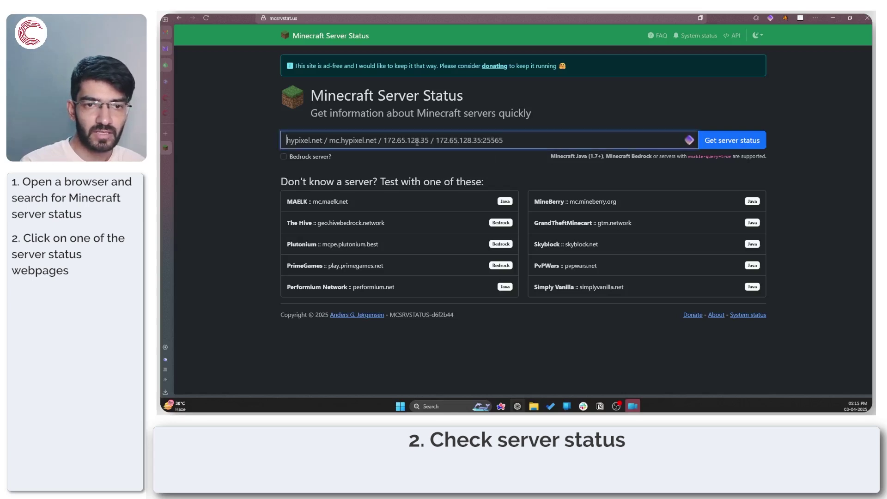
{"action": "left_click", "coordinate": [460, 158]}
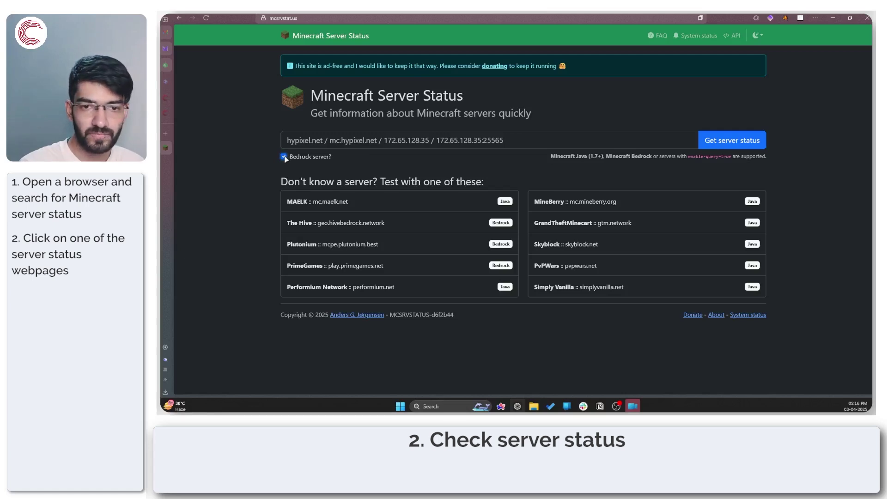
{"action": "left_click", "coordinate": [284, 158]}
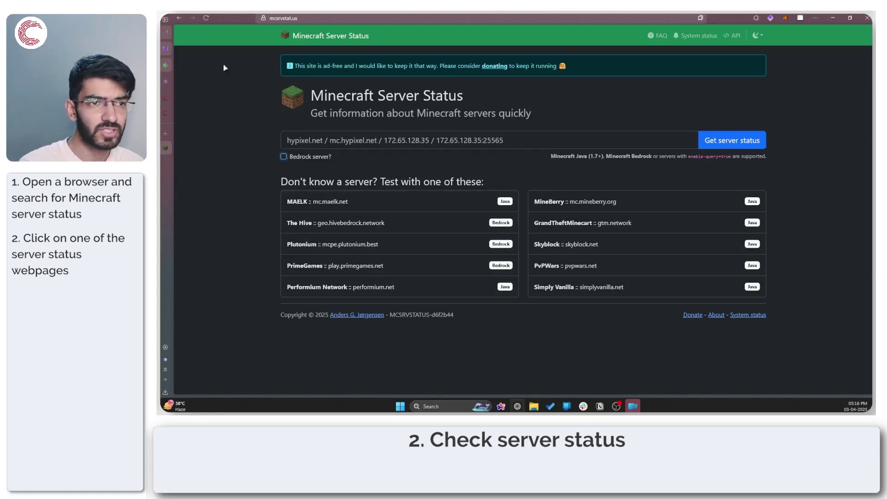
{"action": "left_click", "coordinate": [178, 18]}
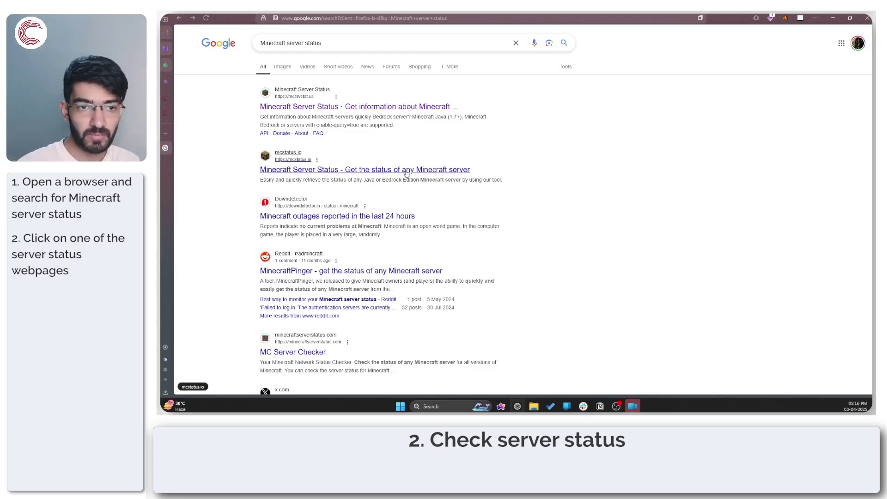
Step: On mcstatus.io, check demo.mcstatus.io: Online on port 25565 with 71 / 100 players
{"action": "left_click", "coordinate": [406, 171]}
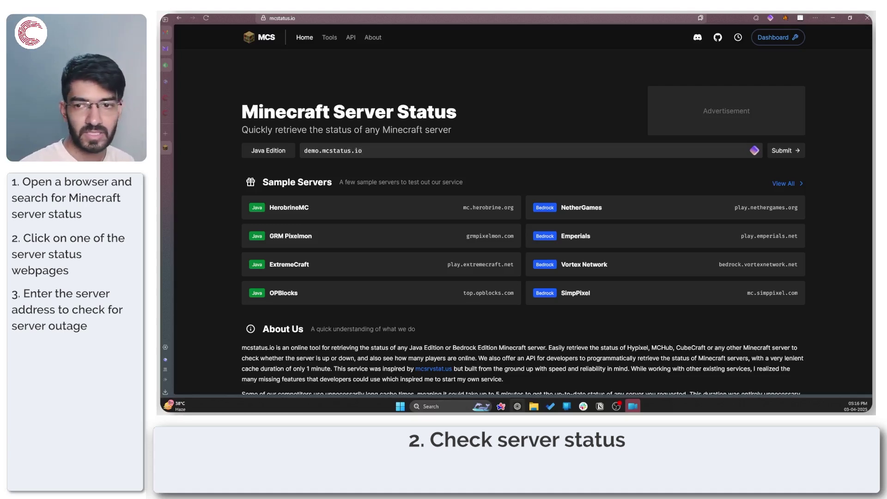
{"action": "key", "text": "Return"}
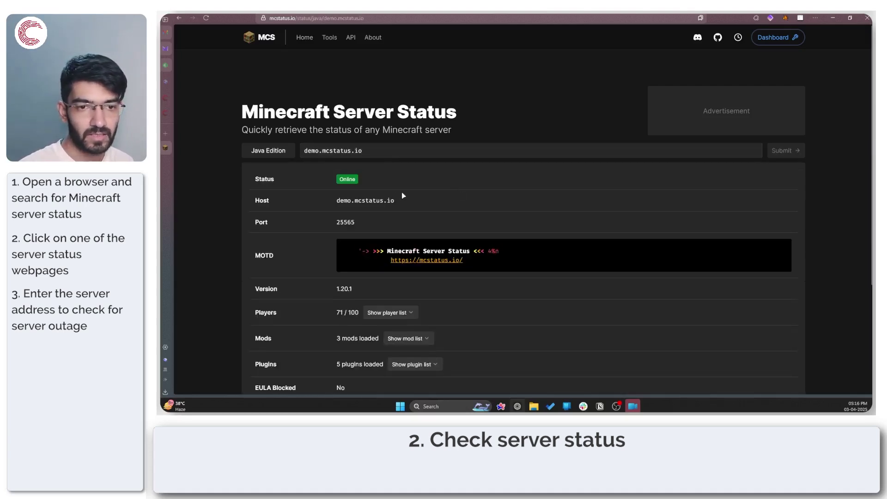
{"action": "scroll", "coordinate": [359, 196], "scroll_direction": "down", "scroll_amount": 3}
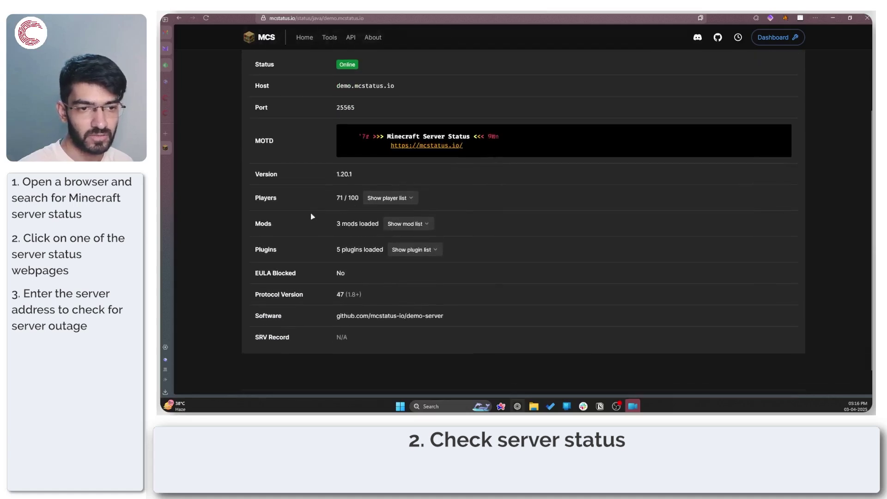
{"action": "scroll", "coordinate": [329, 218], "scroll_direction": "up", "scroll_amount": 3}
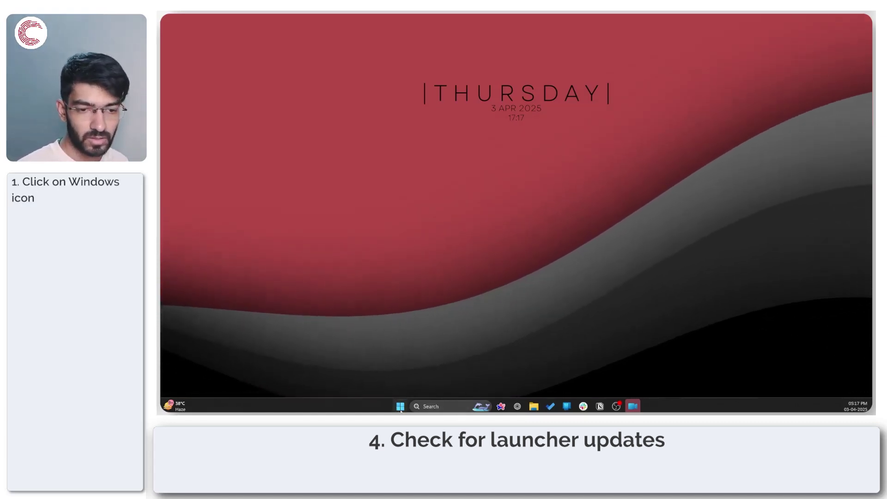
Step: Launch Microsoft Store from Windows search
{"action": "key", "text": "super"}
{"action": "left_click", "coordinate": [489, 139]}
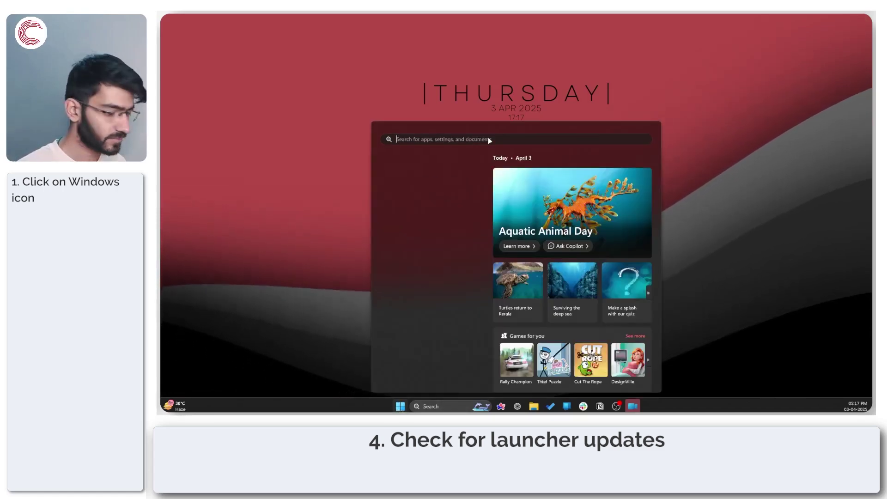
{"action": "type", "text": "microsoft store"}
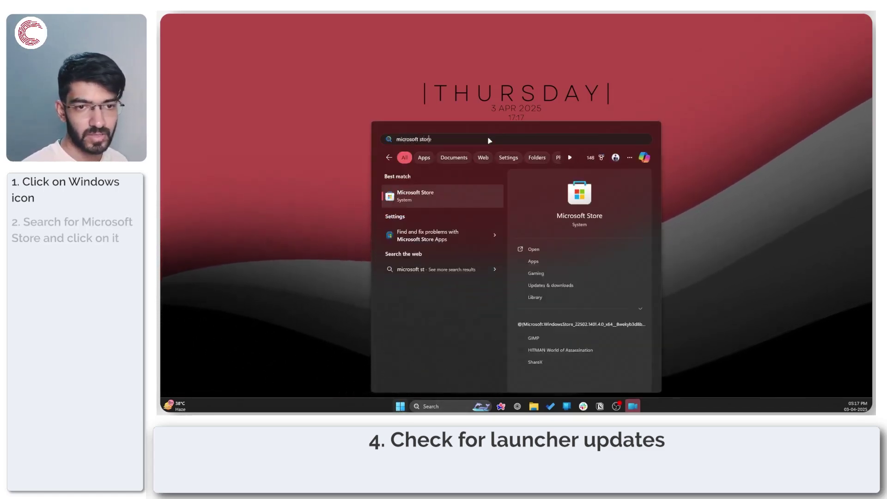
{"action": "key", "text": "Return"}
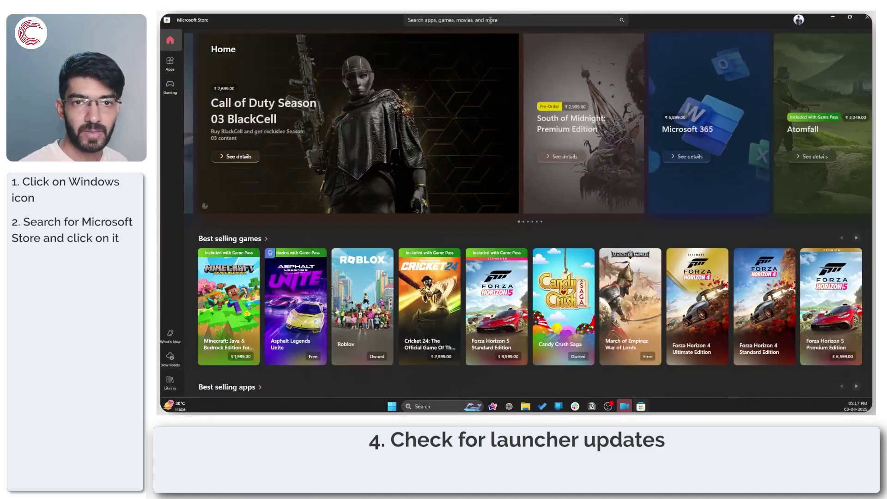
Step: Find the Minecraft Launcher page in the Store and view its installed edition
{"action": "left_click", "coordinate": [491, 20]}
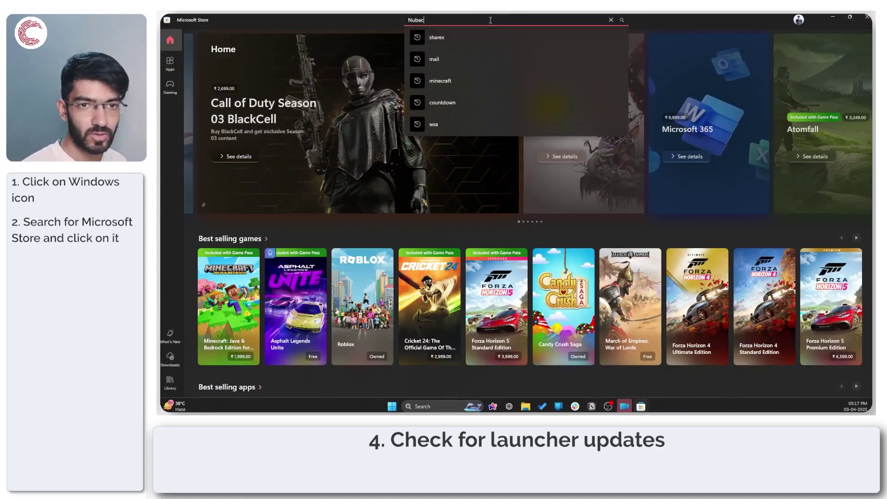
{"action": "key", "text": "ctrl+a"}
{"action": "type", "text": "Minecraft"}
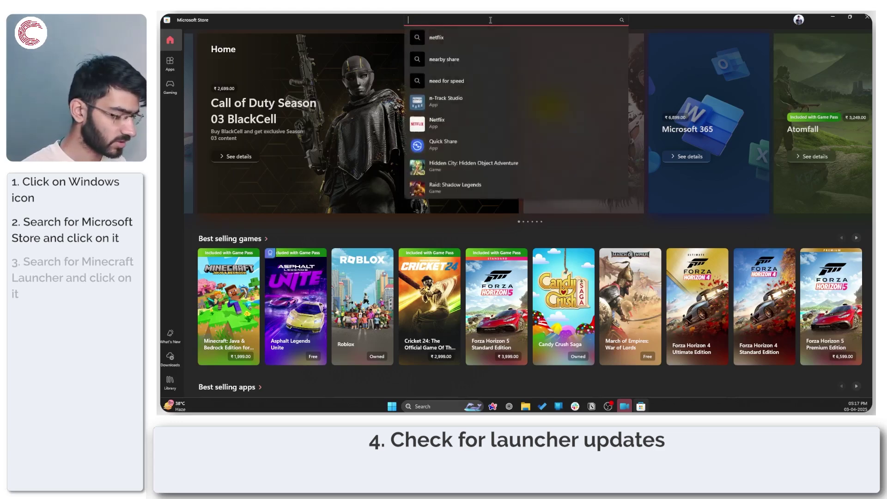
{"action": "type", "text": " kayncger"}
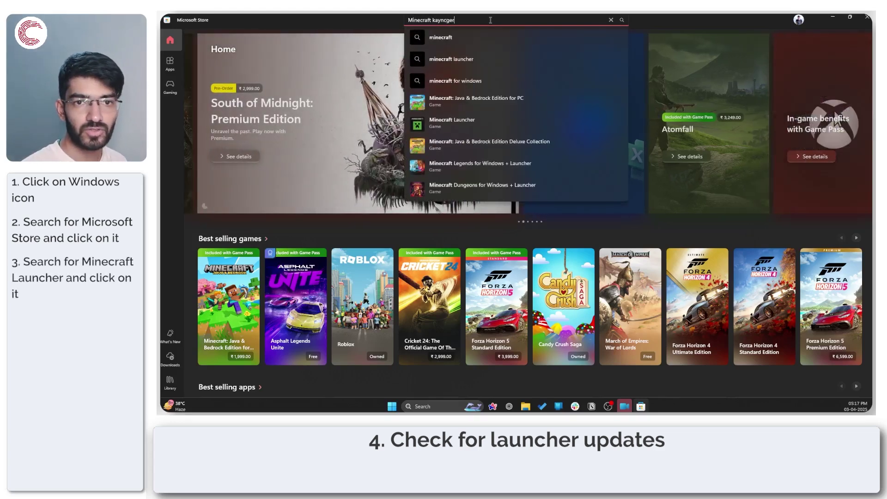
{"action": "left_click", "coordinate": [485, 59]}
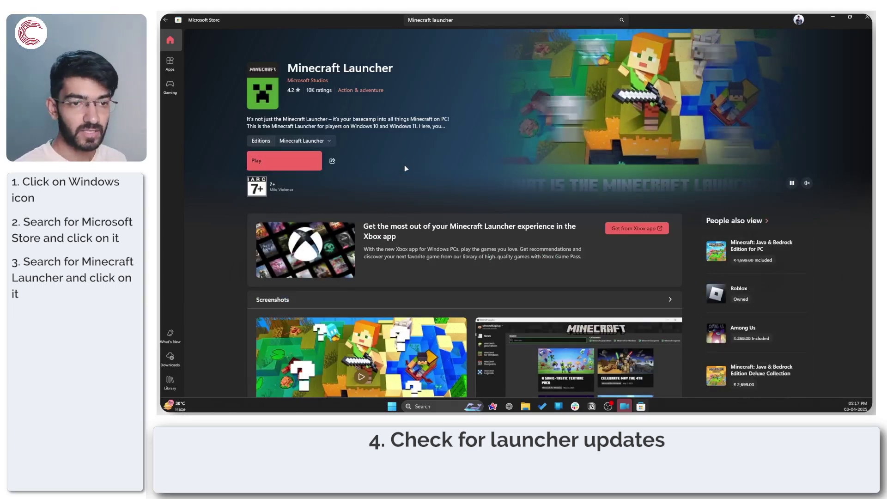
{"action": "left_click", "coordinate": [309, 140]}
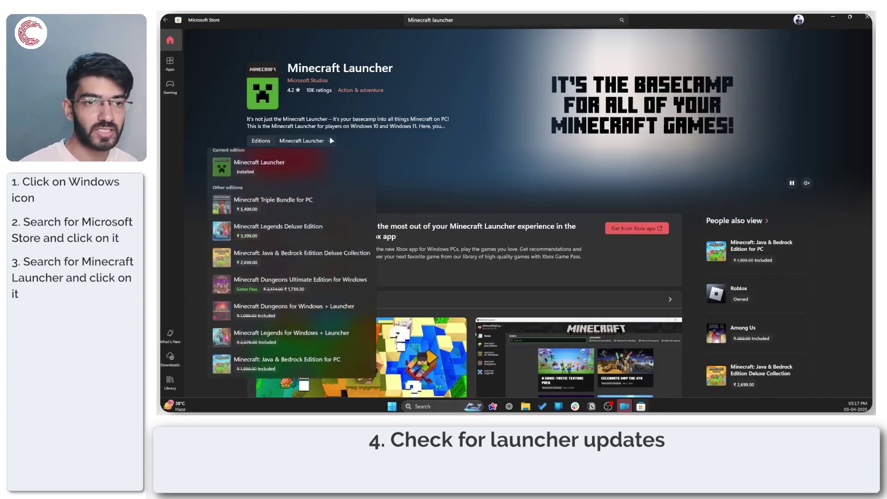
{"action": "left_click", "coordinate": [413, 148]}
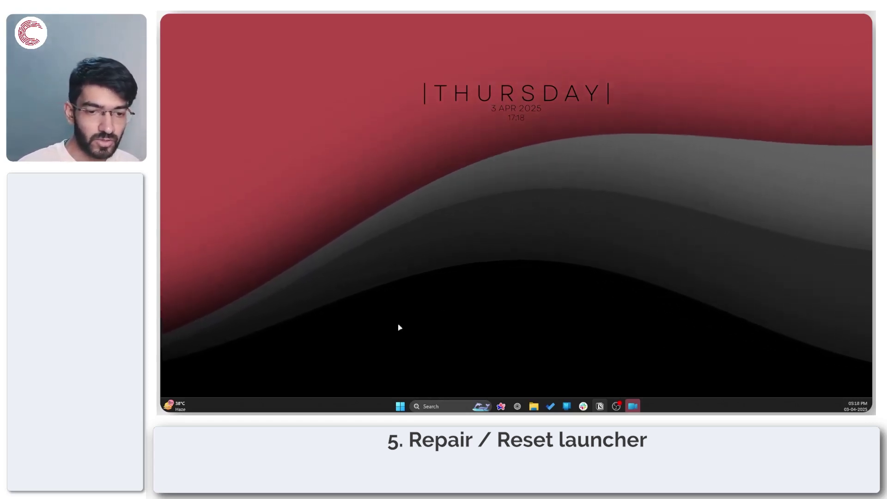
Step: Find Minecraft Launcher in Installed apps by searching 'Minecraft' and open its Advanced options
{"action": "right_click", "coordinate": [400, 406]}
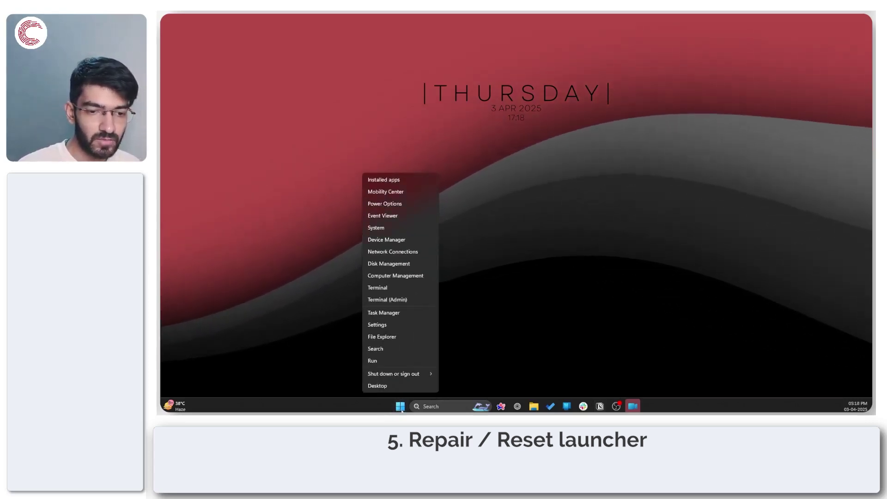
{"action": "left_click", "coordinate": [432, 180]}
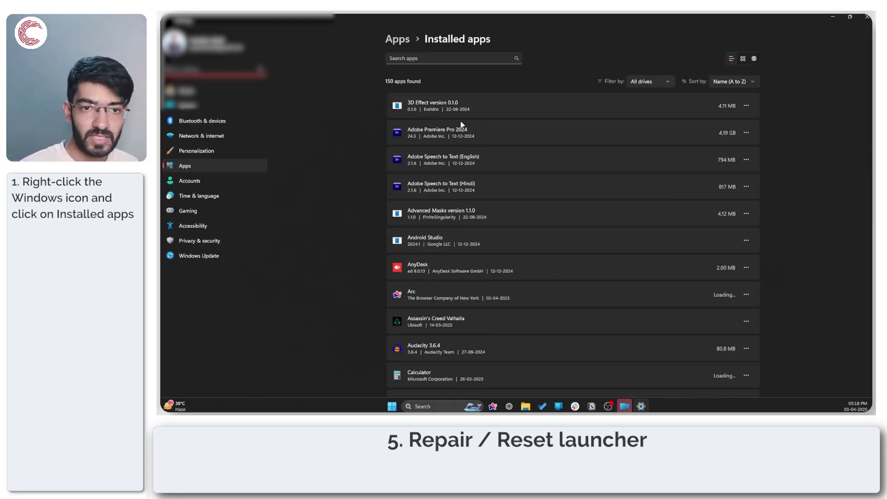
{"action": "left_click", "coordinate": [449, 59]}
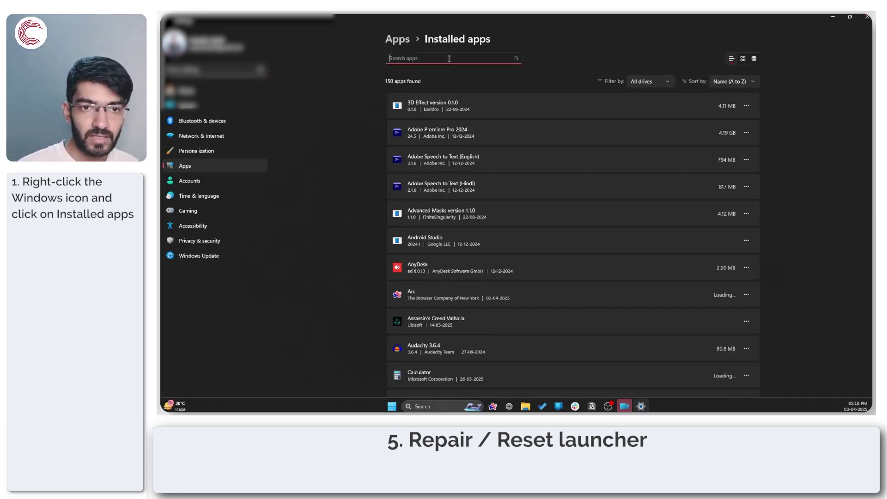
{"action": "type", "text": "Minecraft"}
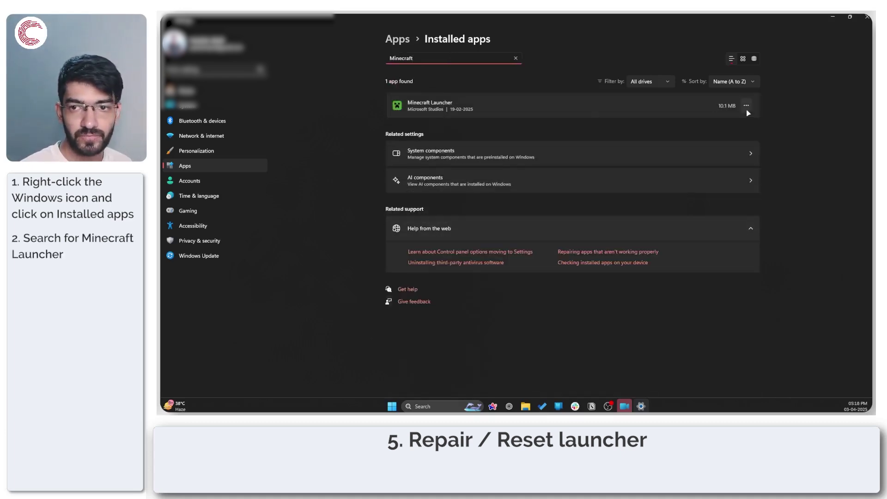
{"action": "left_click", "coordinate": [747, 106]}
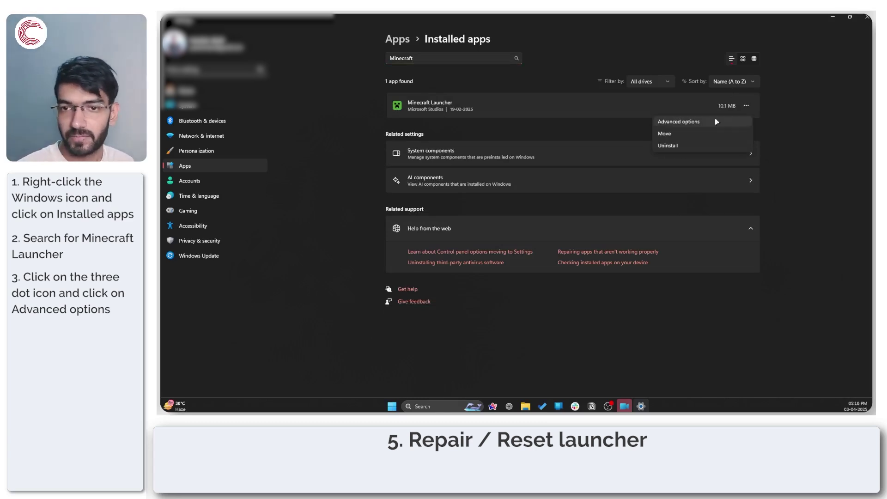
{"action": "left_click", "coordinate": [700, 124]}
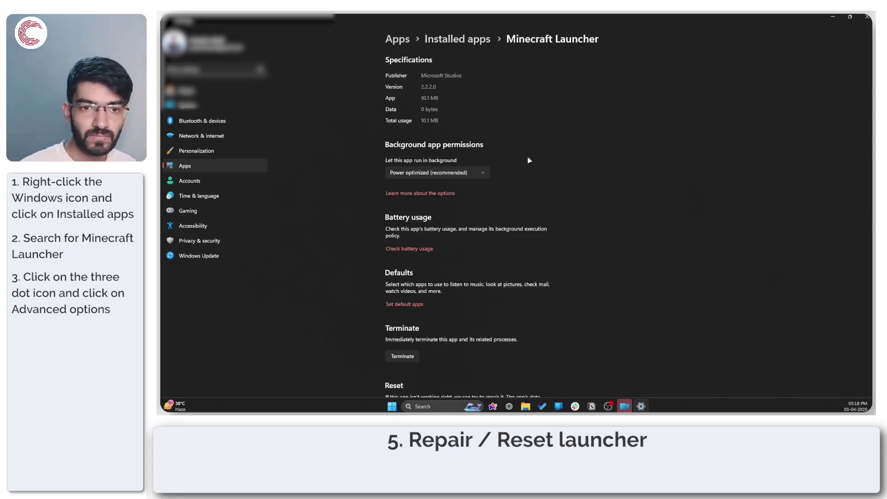
{"action": "scroll", "coordinate": [529, 160], "scroll_direction": "down", "scroll_amount": 5}
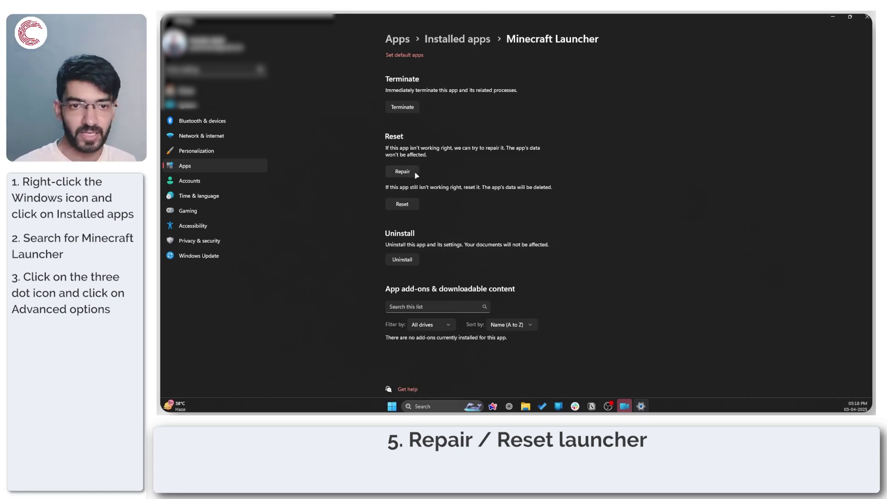
Step: Repair the Minecraft Launcher app from its advanced options page
{"action": "left_click", "coordinate": [415, 174]}
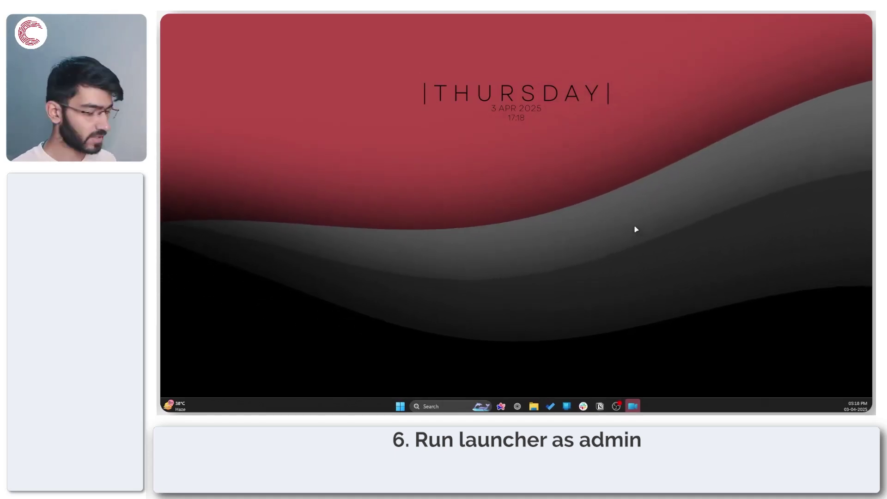
Step: Run Minecraft Launcher as administrator, dismiss the LAUNCHCRAFT announcement, then close the launcher
{"action": "left_click", "coordinate": [401, 406]}
{"action": "type", "text": "Minecr"}
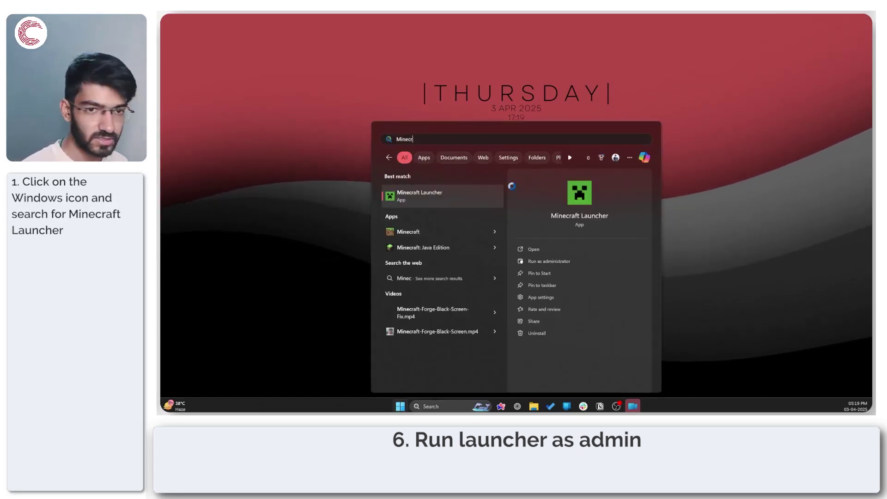
{"action": "type", "text": "aft"}
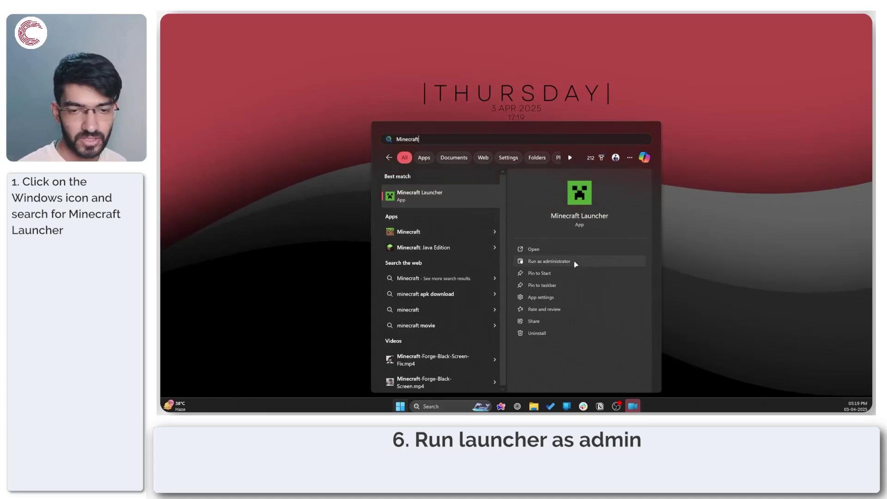
{"action": "left_click", "coordinate": [550, 262]}
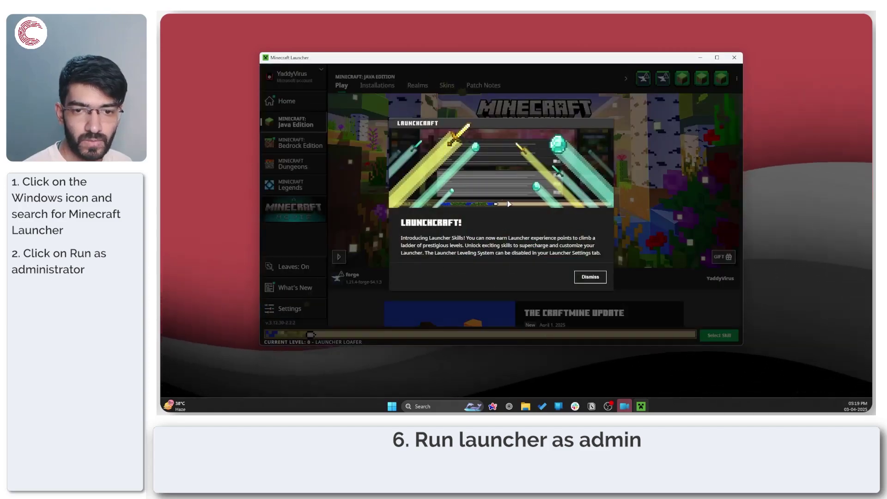
{"action": "left_click", "coordinate": [590, 277]}
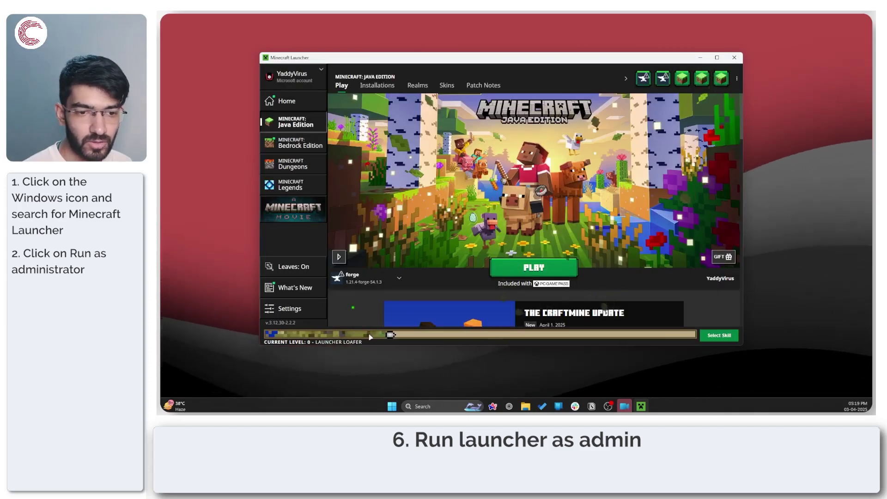
{"action": "scroll", "coordinate": [432, 284], "scroll_direction": "down", "scroll_amount": 5}
{"action": "scroll", "coordinate": [434, 282], "scroll_direction": "up", "scroll_amount": 5}
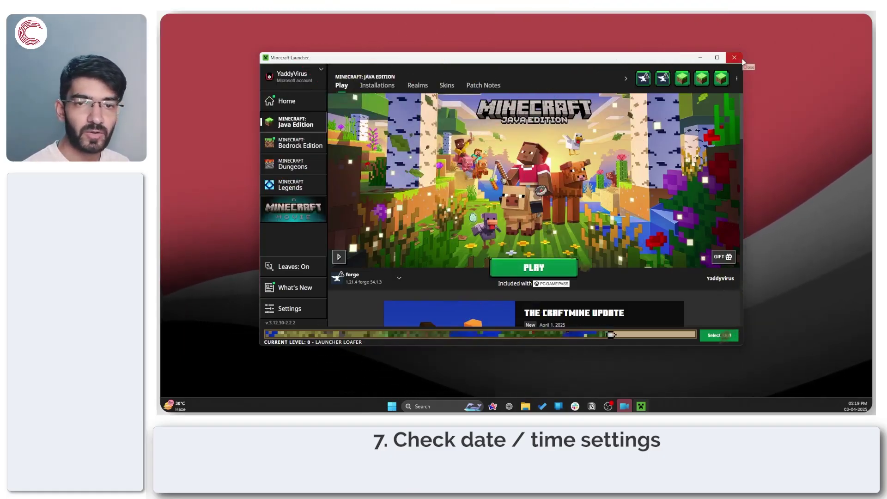
{"action": "left_click", "coordinate": [742, 58]}
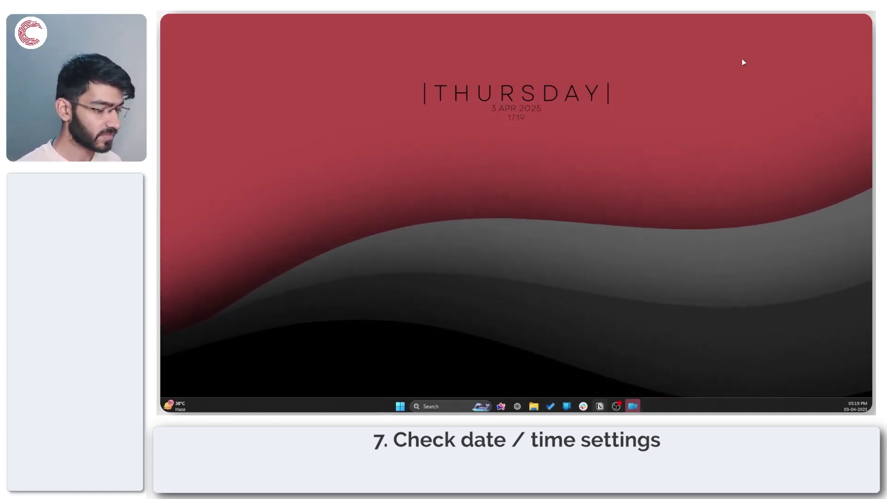
Step: In Settings > System, search 'date and time' and open the Date & time settings
{"action": "key", "text": "super+i"}
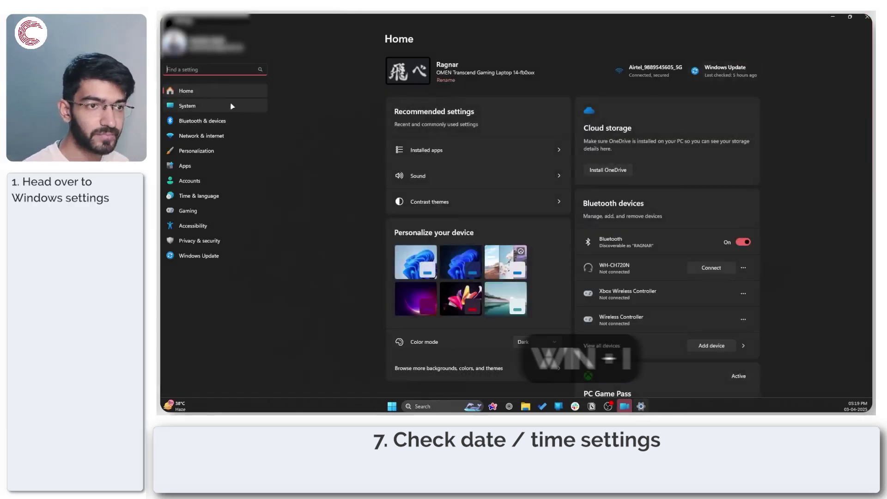
{"action": "left_click", "coordinate": [232, 106]}
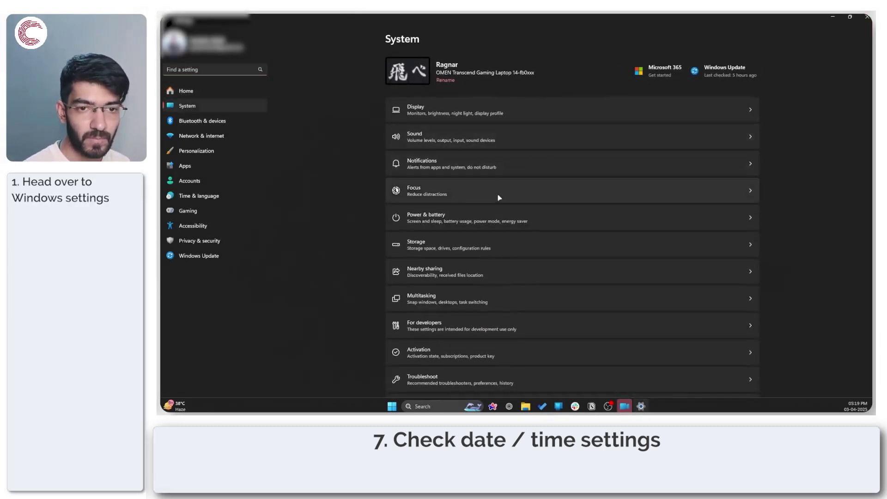
{"action": "scroll", "coordinate": [499, 198], "scroll_direction": "down", "scroll_amount": 5}
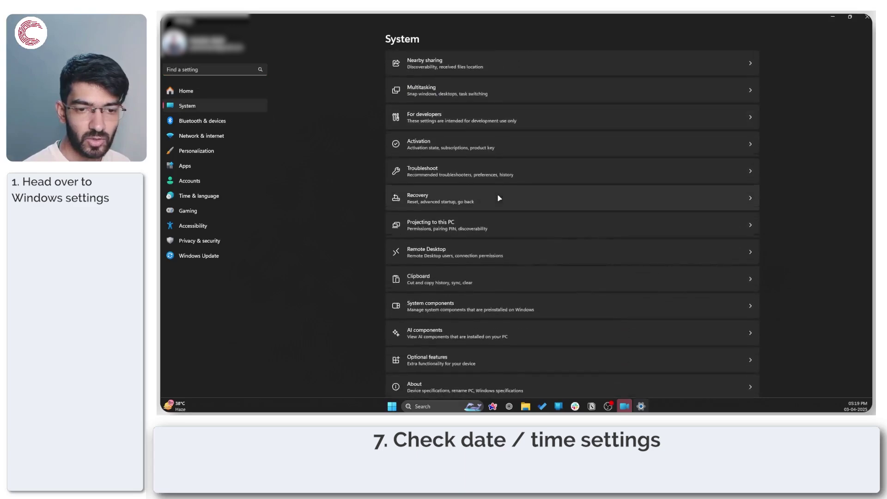
{"action": "scroll", "coordinate": [499, 198], "scroll_direction": "up", "scroll_amount": 5}
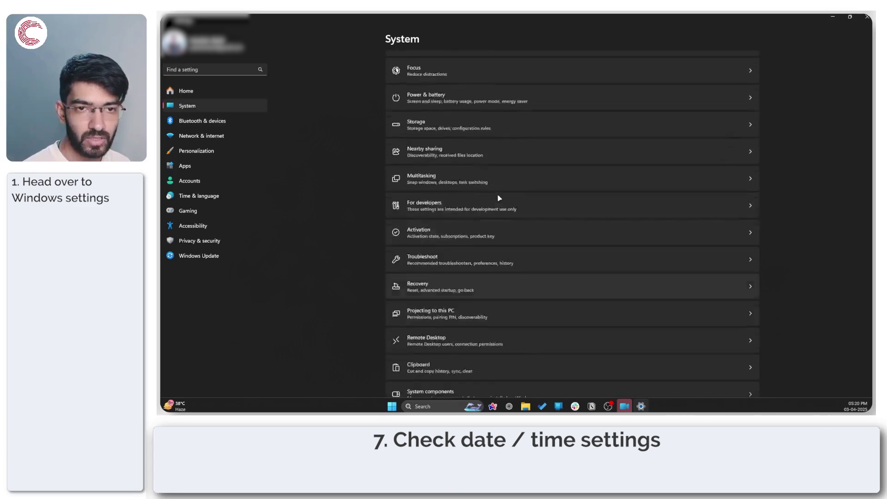
{"action": "scroll", "coordinate": [499, 198], "scroll_direction": "down", "scroll_amount": 5}
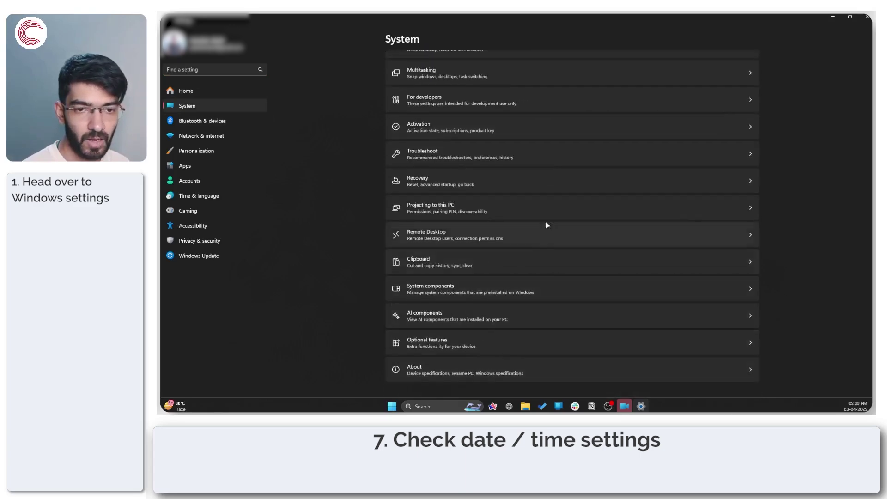
{"action": "scroll", "coordinate": [547, 224], "scroll_direction": "up", "scroll_amount": 5}
{"action": "left_click", "coordinate": [212, 71]}
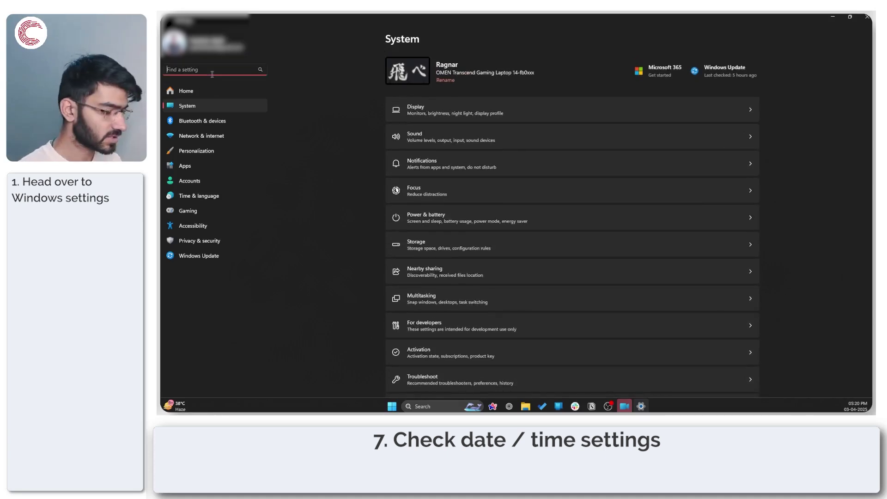
{"action": "type", "text": "date abd"}
{"action": "key", "text": "BackSpace"}
{"action": "key", "text": "BackSpace"}
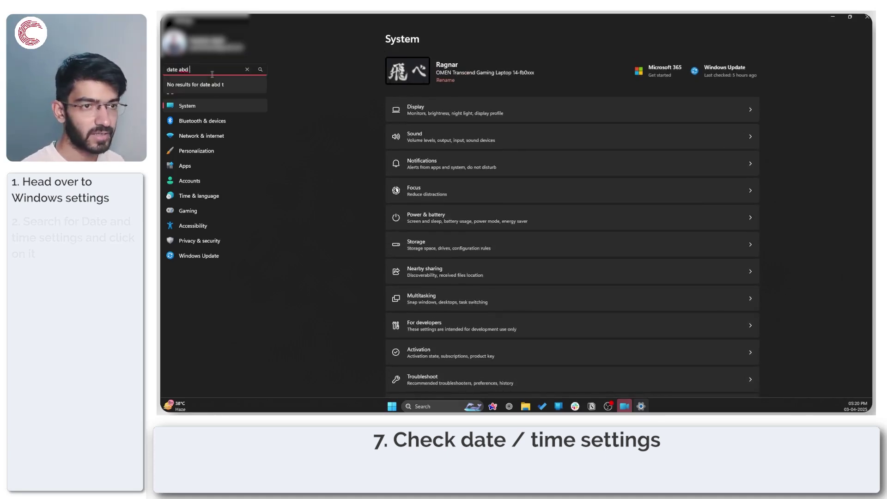
{"action": "type", "text": "nd time"}
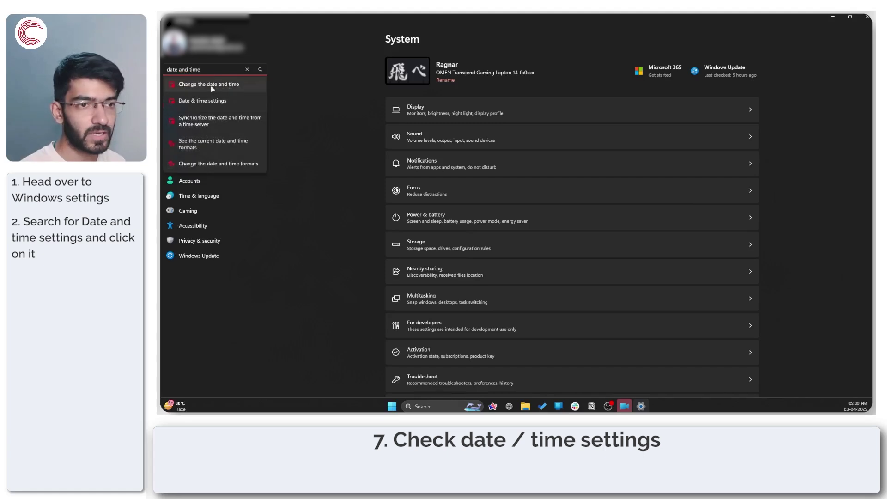
{"action": "left_click", "coordinate": [223, 100]}
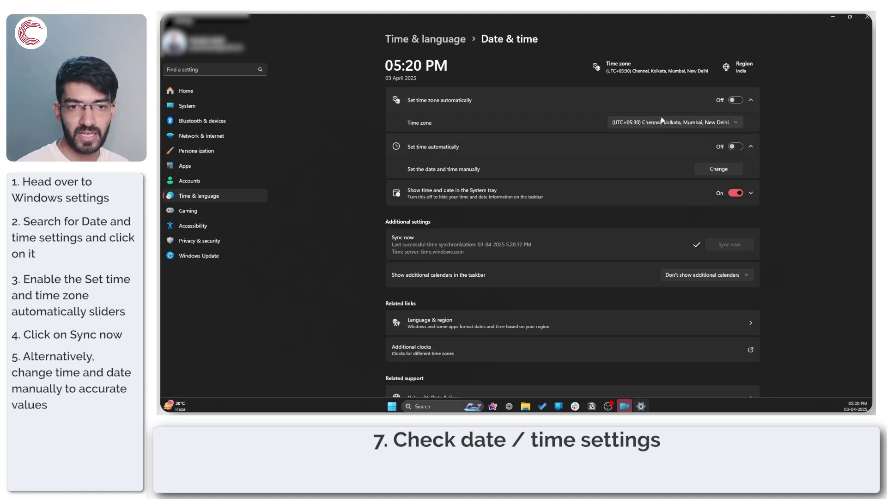
Step: Turn on Set time automatically and Set time zone automatically
{"action": "left_click", "coordinate": [736, 146]}
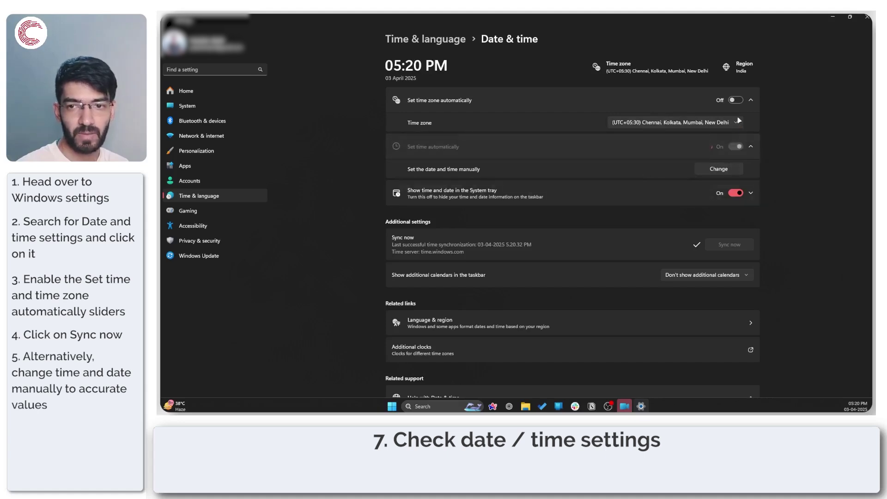
{"action": "left_click", "coordinate": [735, 100]}
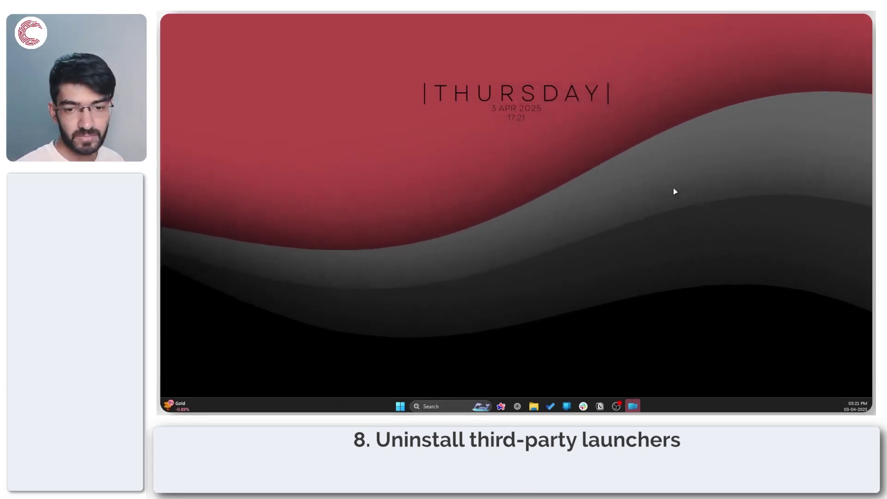
Step: In Settings > Apps > Installed apps, search 'tlauncher' and choose Uninstall for TLauncher
{"action": "key", "text": "super+i"}
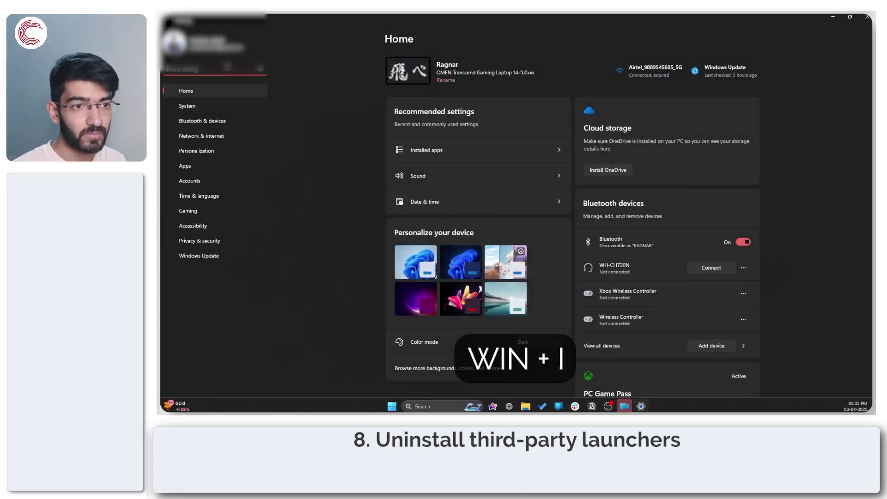
{"action": "left_click", "coordinate": [206, 166]}
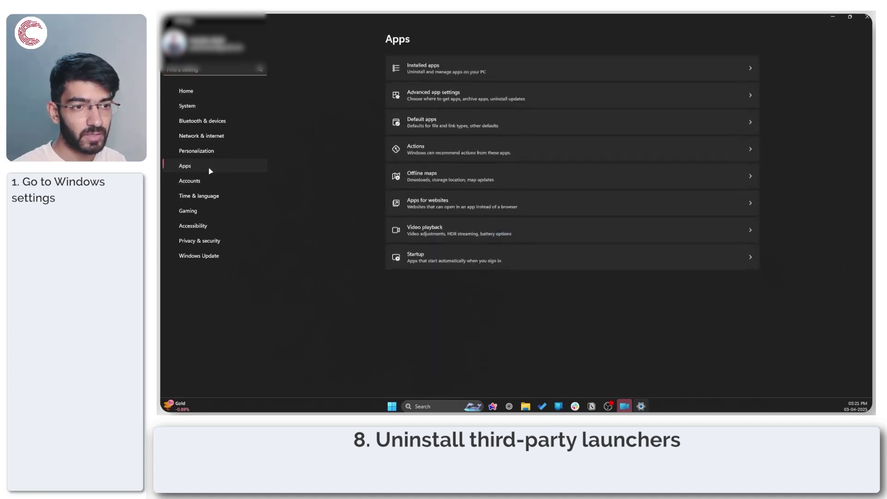
{"action": "left_click", "coordinate": [489, 79]}
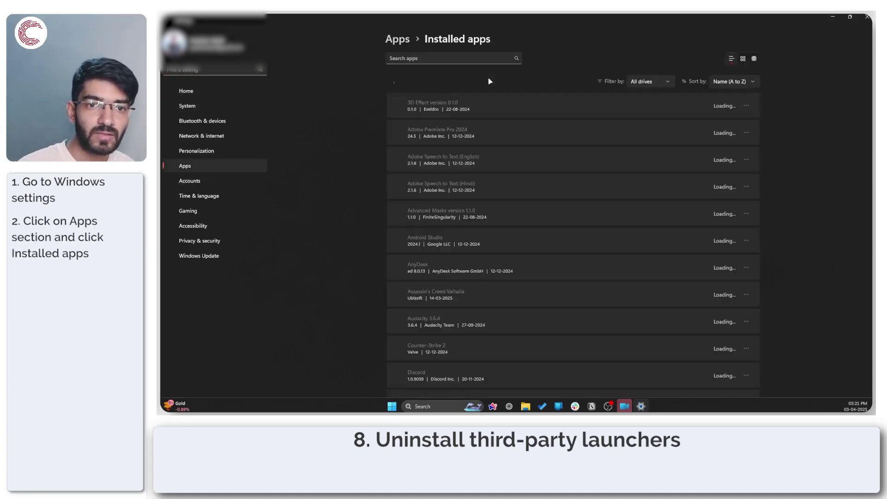
{"action": "scroll", "coordinate": [486, 217], "scroll_direction": "down", "scroll_amount": 15}
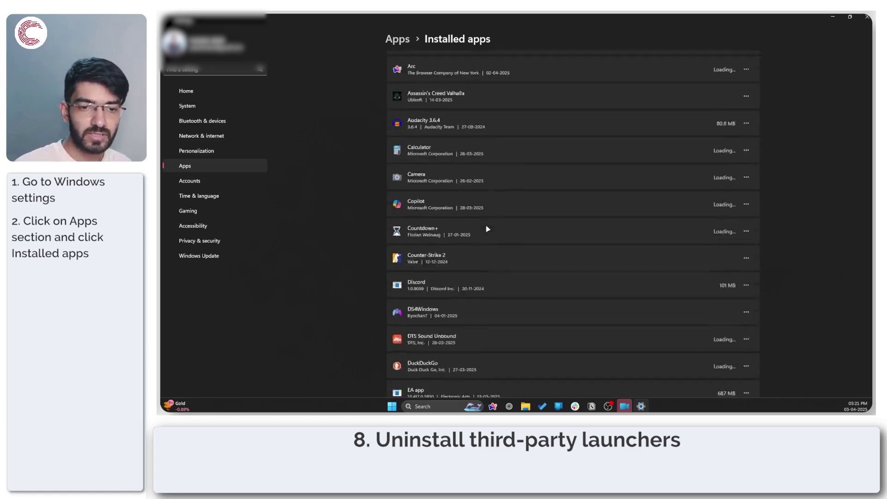
{"action": "scroll", "coordinate": [485, 222], "scroll_direction": "down", "scroll_amount": 5}
{"action": "scroll", "coordinate": [485, 224], "scroll_direction": "up", "scroll_amount": 20}
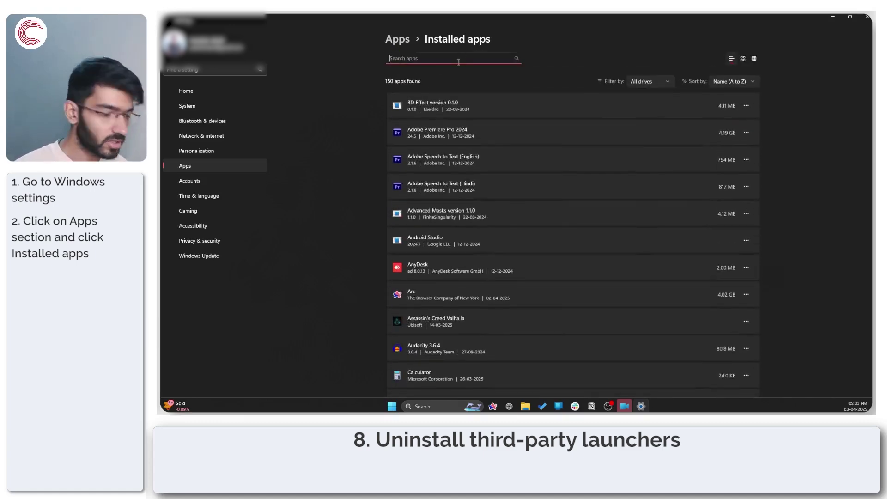
{"action": "type", "text": "tlauncher"}
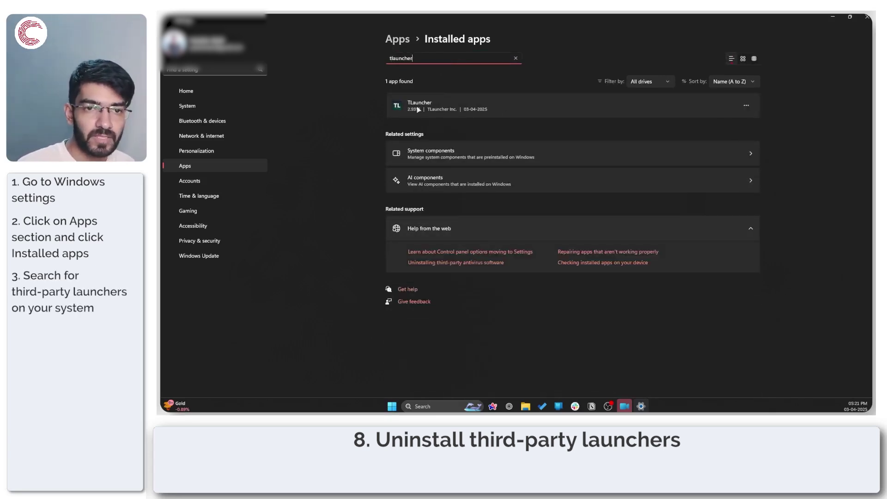
{"action": "left_click", "coordinate": [747, 106]}
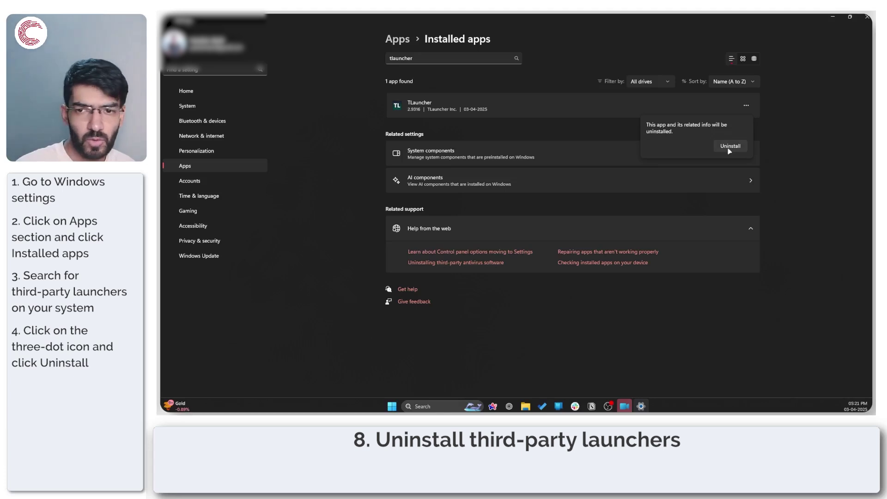
{"action": "left_click", "coordinate": [793, 120]}
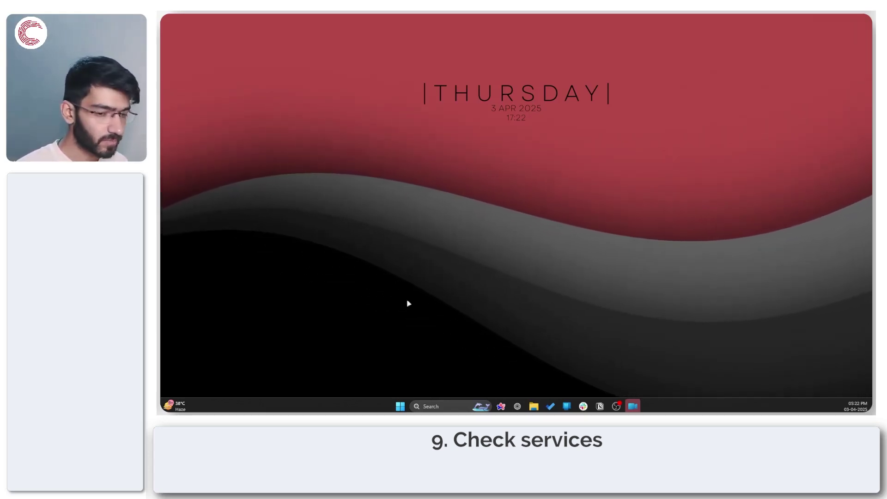
Step: Search 'services' from Start and open the Services console, nudging its window left
{"action": "left_click", "coordinate": [399, 405]}
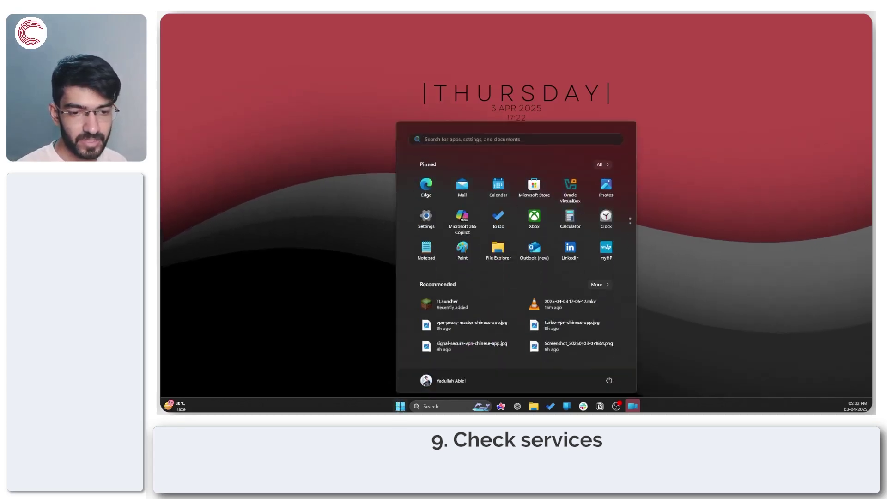
{"action": "type", "text": "services"}
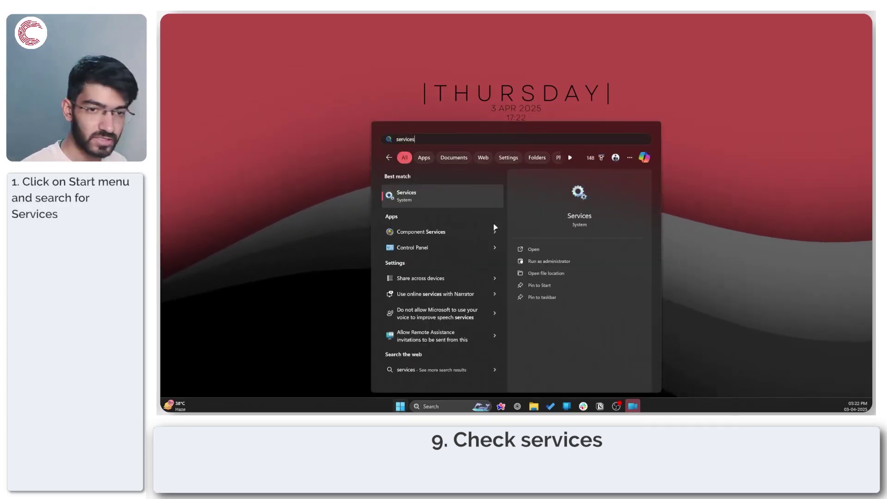
{"action": "left_click", "coordinate": [446, 193]}
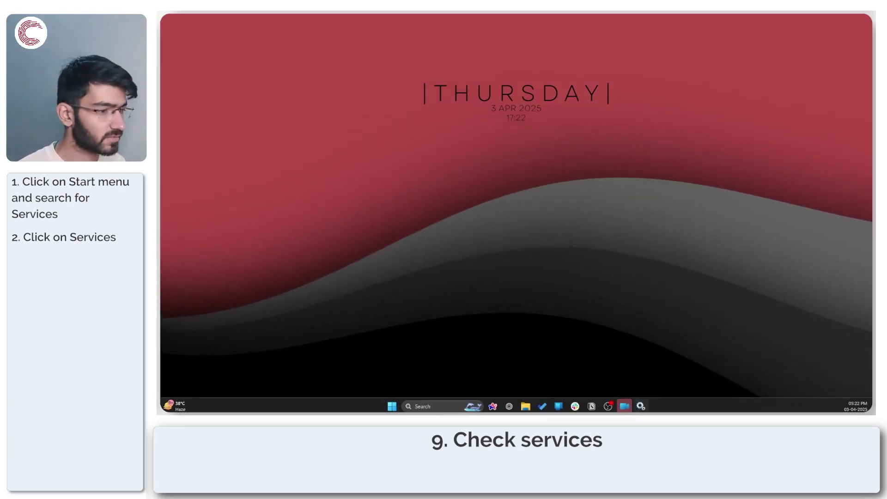
{"action": "mouse_move", "coordinate": [533, 56]}
{"action": "left_mouse_down"}
{"action": "mouse_move", "coordinate": [508, 44]}
{"action": "mouse_move", "coordinate": [518, 53]}
{"action": "left_mouse_up"}
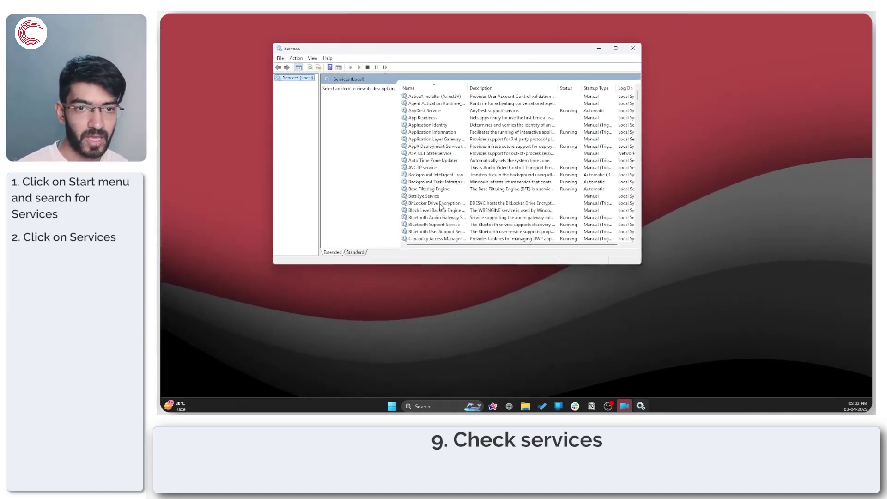
Step: Scroll through the services list down to the W entries and select Windows Update
{"action": "left_click", "coordinate": [435, 118]}
{"action": "scroll", "coordinate": [425, 153], "scroll_direction": "down", "scroll_amount": 15}
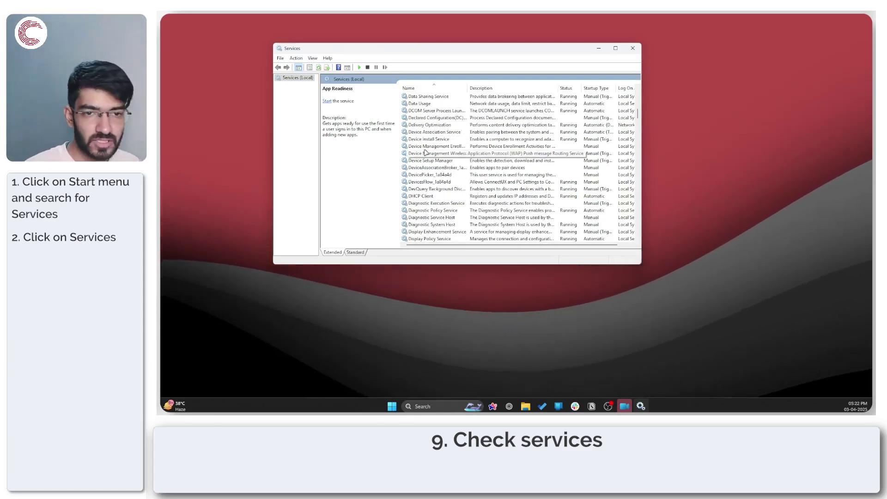
{"action": "scroll", "coordinate": [426, 152], "scroll_direction": "down", "scroll_amount": 3}
{"action": "left_click", "coordinate": [426, 154]}
{"action": "key", "text": "w"}
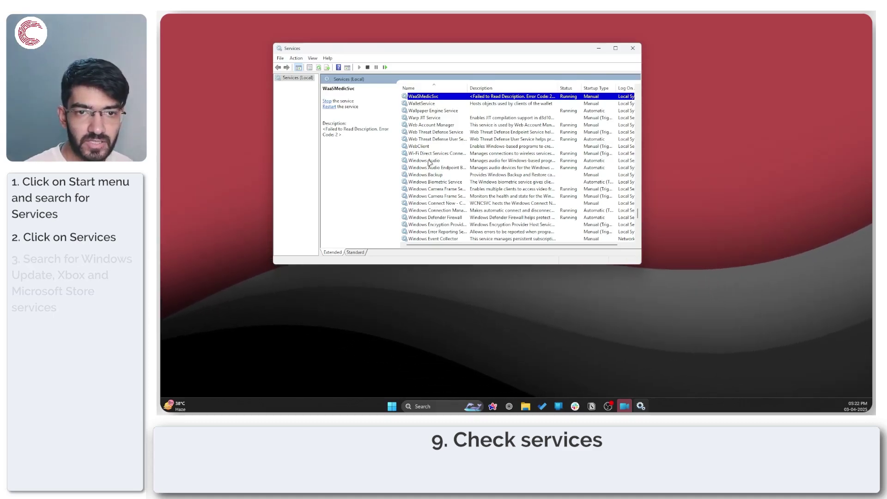
{"action": "key", "text": "Down"}
{"action": "key", "text": "Down"}
{"action": "key", "text": "Down"}
{"action": "scroll", "coordinate": [429, 162], "scroll_direction": "down", "scroll_amount": 5}
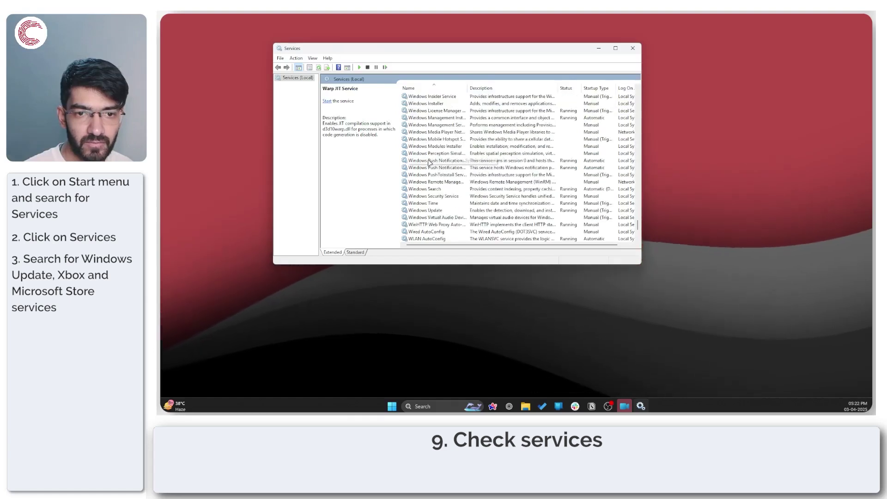
{"action": "scroll", "coordinate": [429, 162], "scroll_direction": "down", "scroll_amount": 3}
{"action": "left_click", "coordinate": [529, 210]}
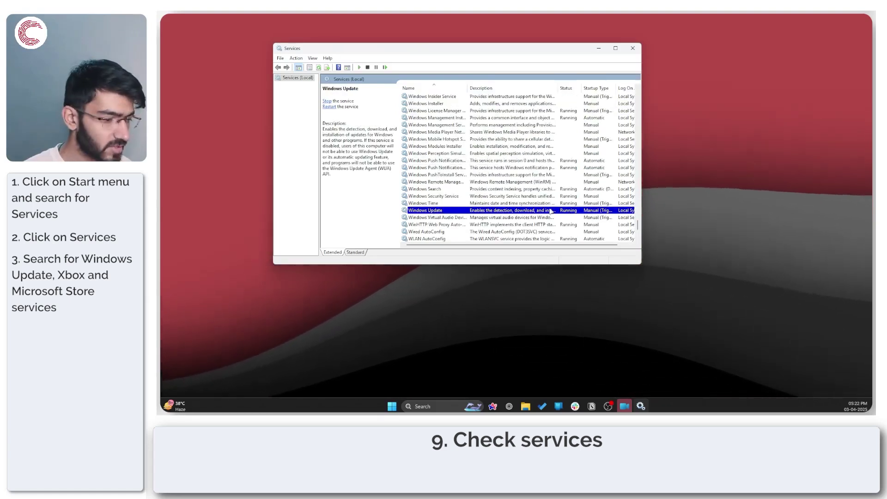
Step: Review each Xbox service, ending on Xbox Live Auth Manager
{"action": "scroll", "coordinate": [462, 212], "scroll_direction": "down", "scroll_amount": 4}
{"action": "left_click", "coordinate": [452, 212]}
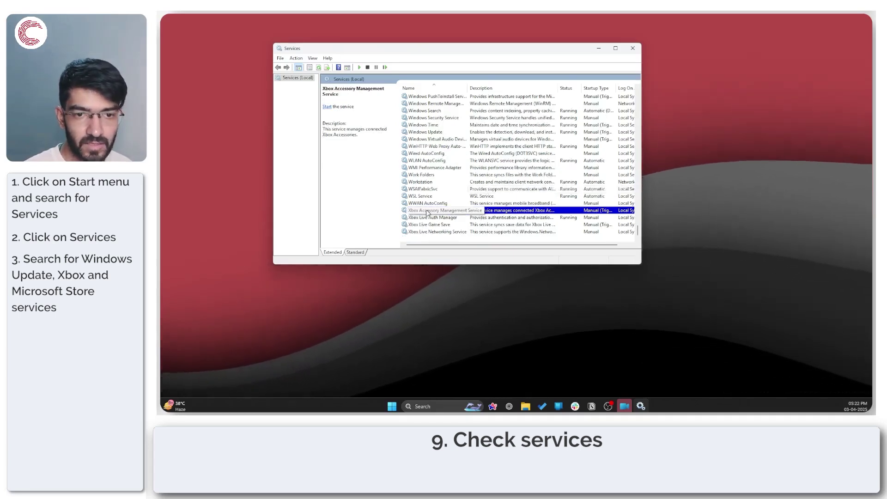
{"action": "left_click", "coordinate": [456, 220]}
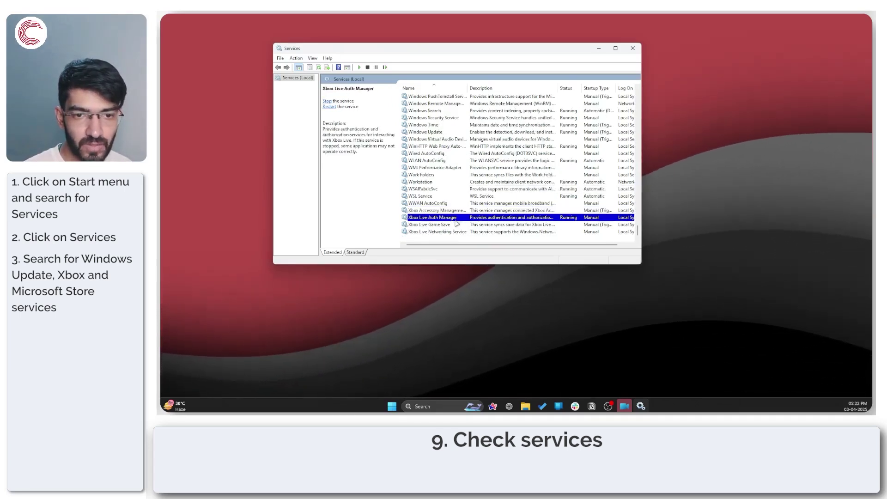
{"action": "left_click", "coordinate": [456, 225]}
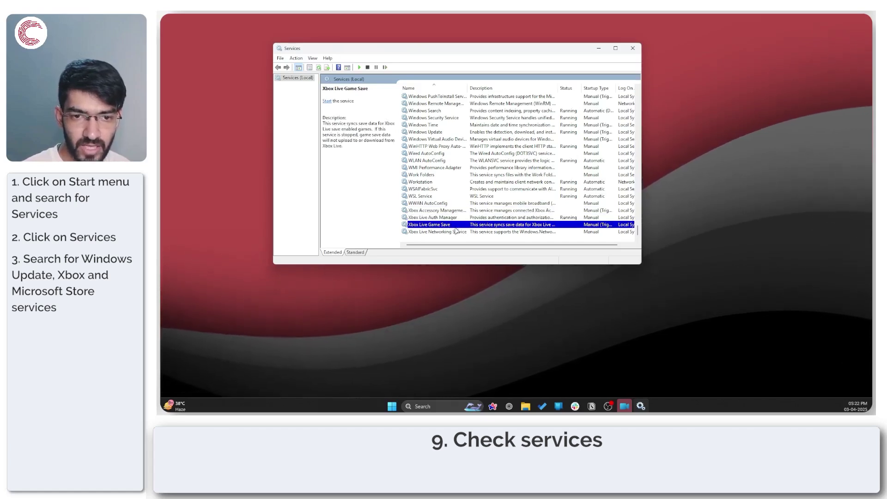
{"action": "left_click", "coordinate": [456, 232]}
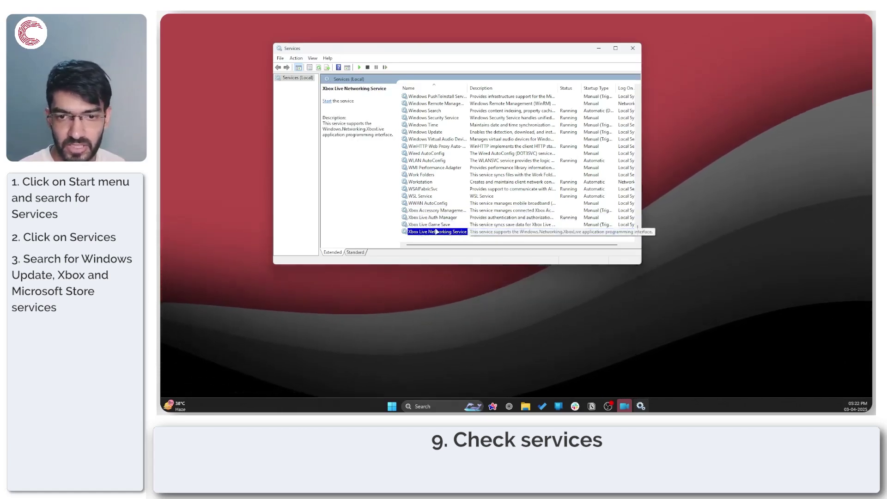
{"action": "left_click", "coordinate": [456, 218]}
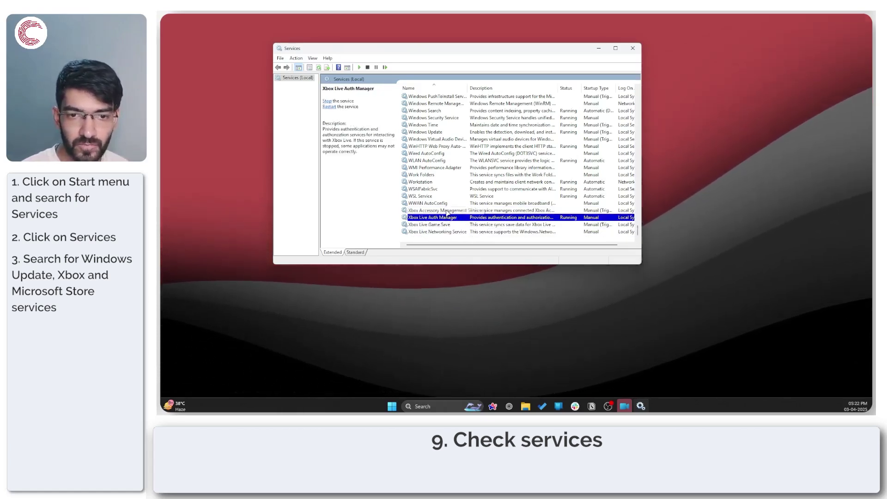
{"action": "key", "text": "Up"}
{"action": "left_click", "coordinate": [440, 219]}
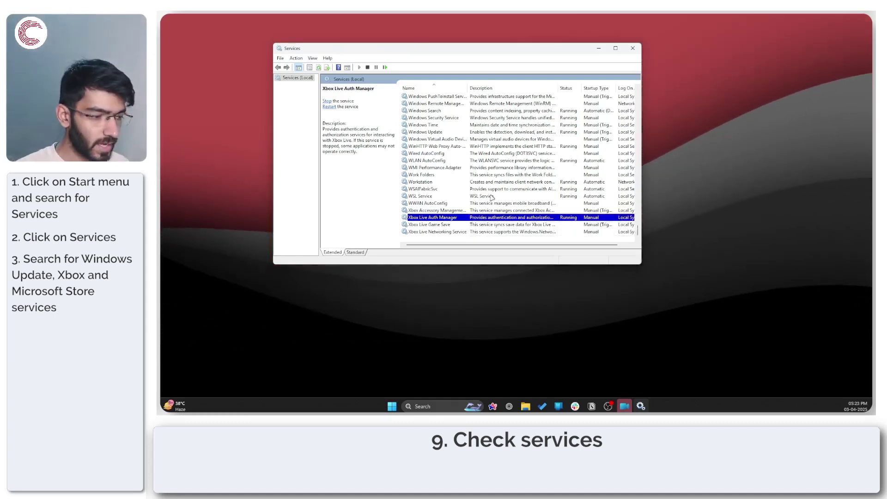
Step: Jump to the Microsoft services with 'mi' and inspect the Microsoft Store Install Service's actions
{"action": "left_click", "coordinate": [477, 182]}
{"action": "type", "text": "mi"}
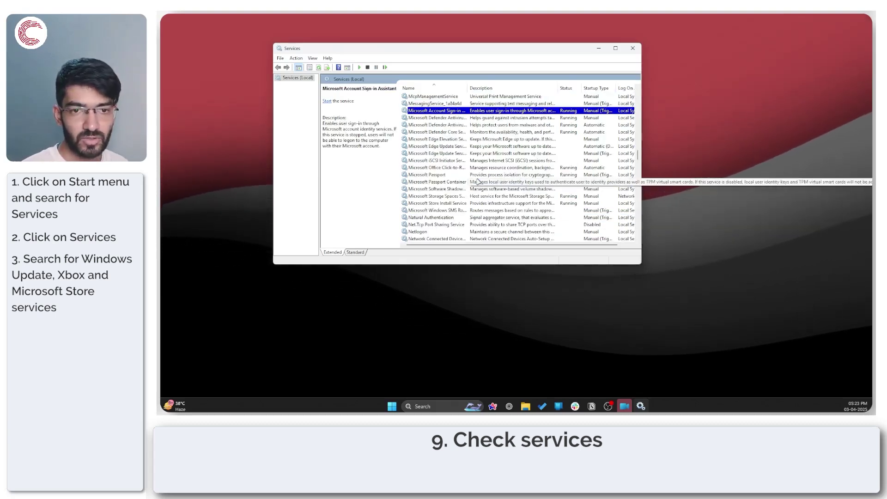
{"action": "left_click", "coordinate": [455, 203]}
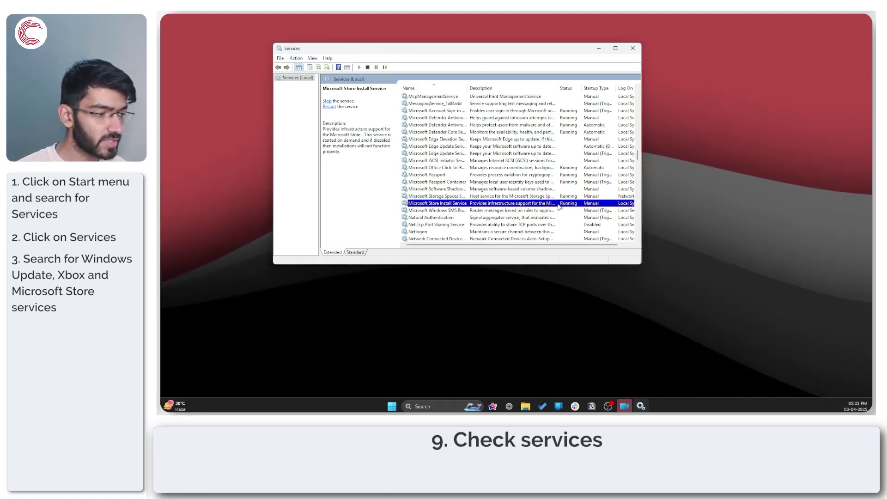
{"action": "right_click", "coordinate": [541, 206]}
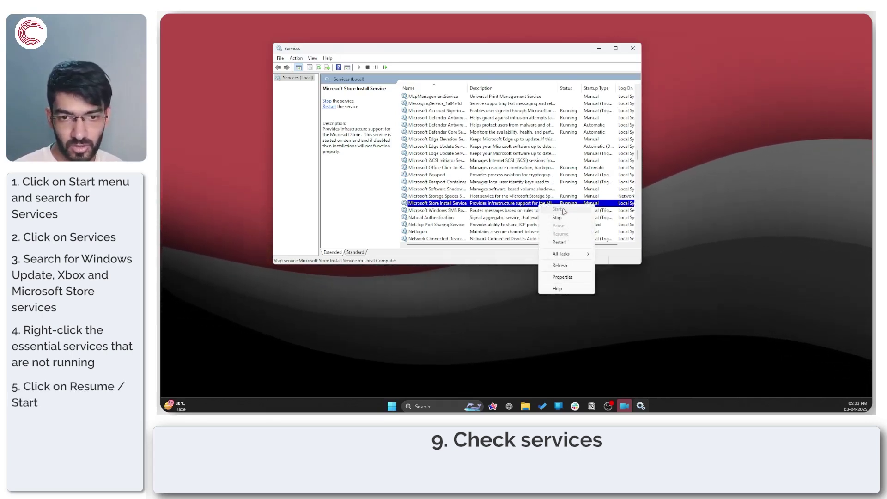
Step: Inspect the Microsoft Software Shadow Copy Provider's actions, leaving the service unchanged
{"action": "left_click", "coordinate": [504, 190]}
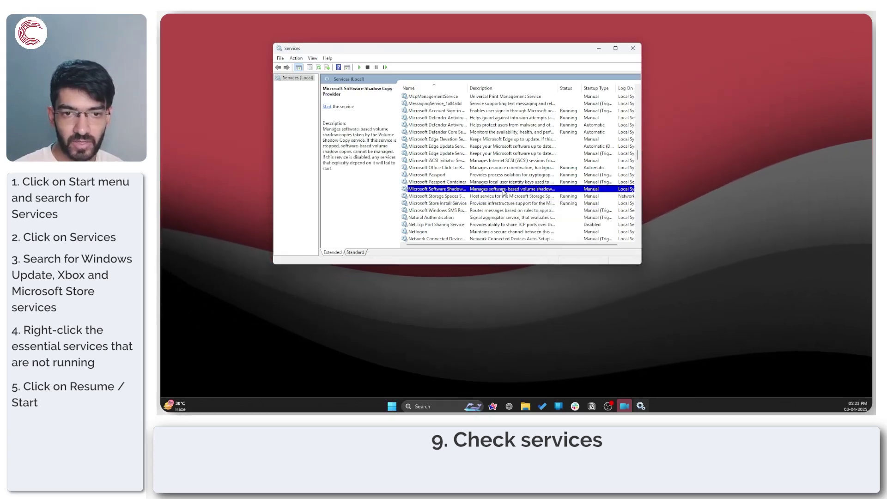
{"action": "right_click", "coordinate": [504, 191]}
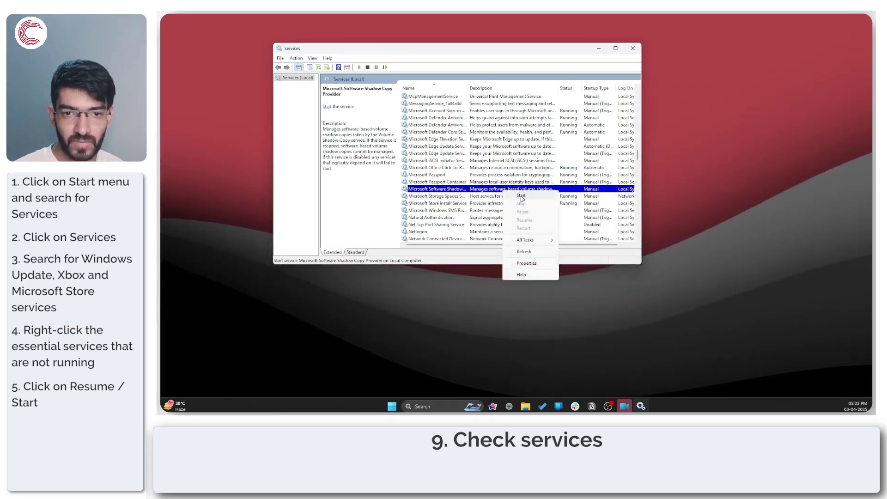
{"action": "left_click", "coordinate": [484, 192]}
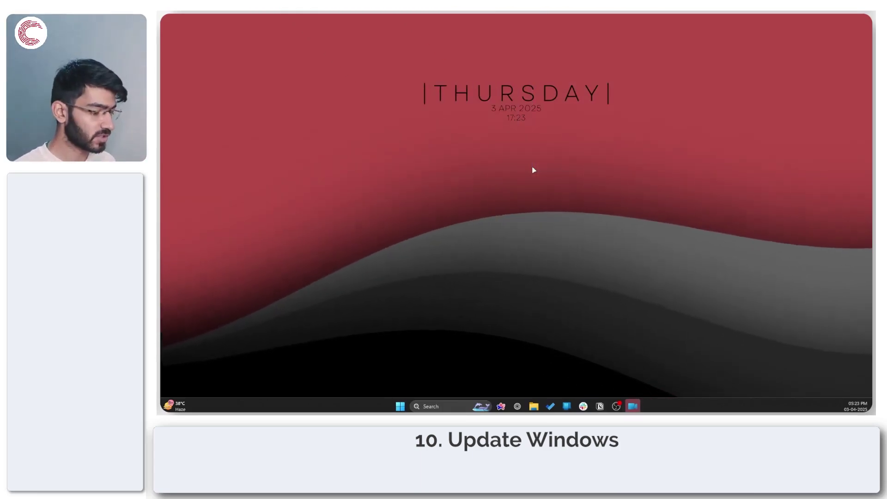
Step: Go to the Windows Update page in Windows Settings
{"action": "key", "text": "super+i"}
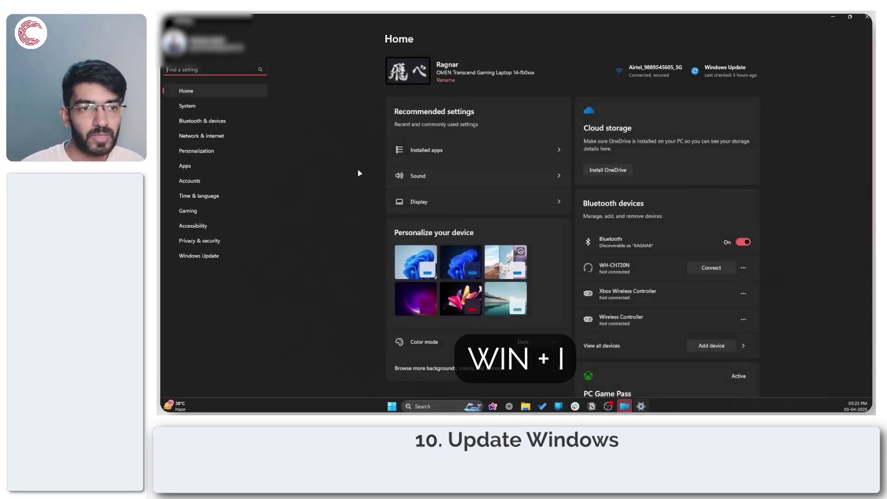
{"action": "left_click", "coordinate": [226, 262]}
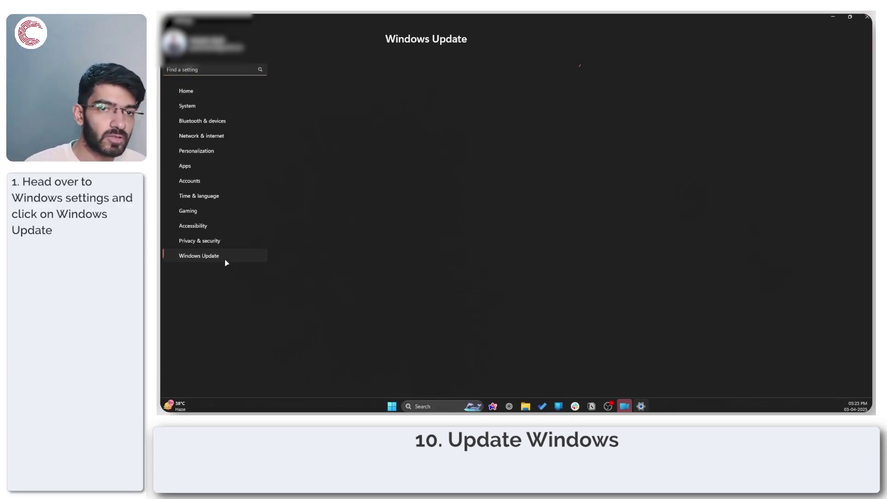